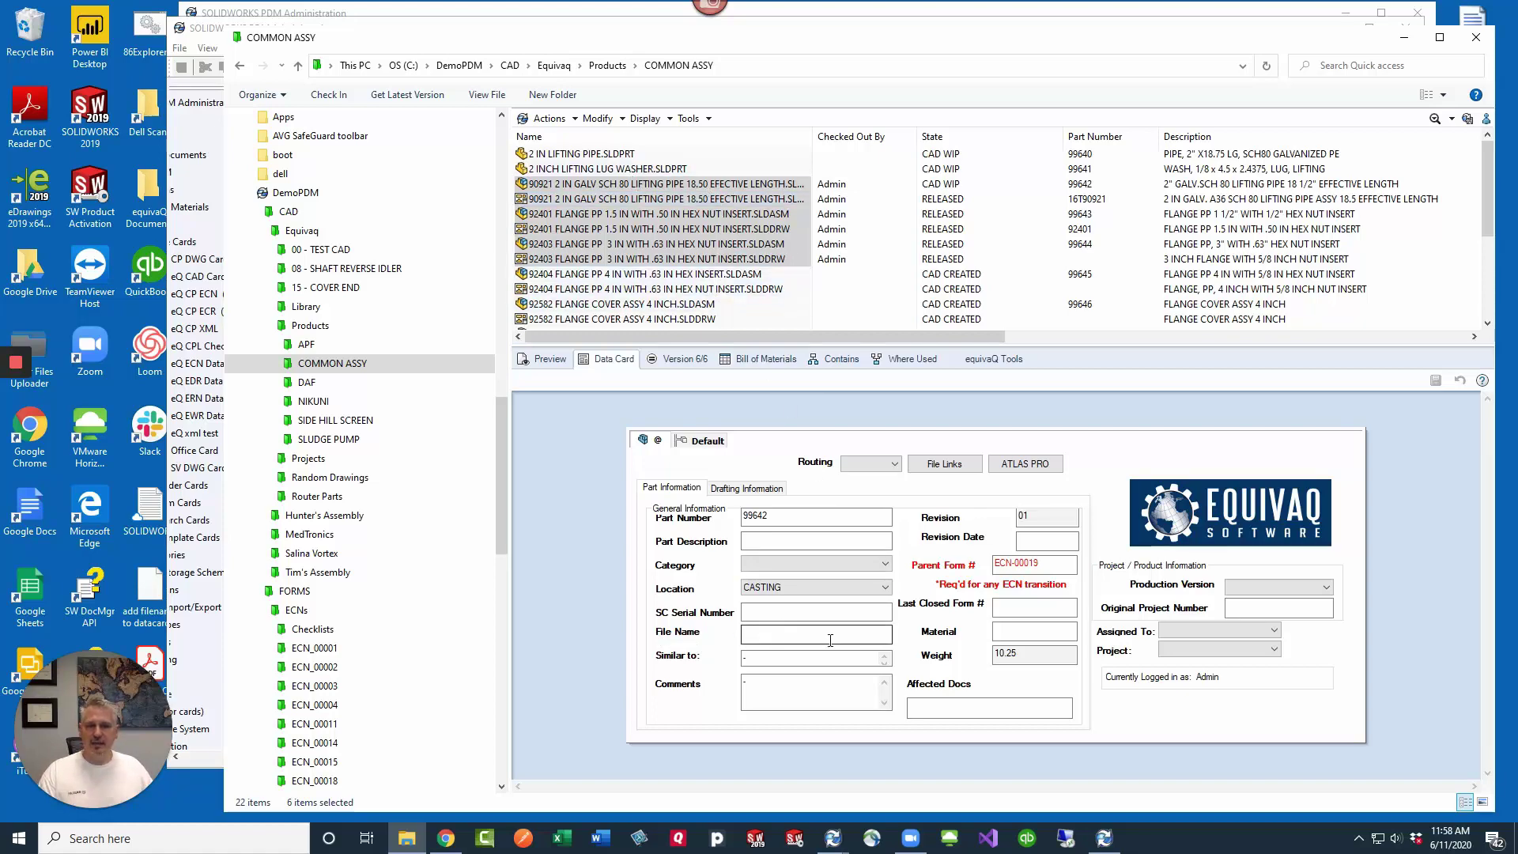
Step: Set the File Name field's default to the special value 'File name without extension'
mouse_move(1111, 837)
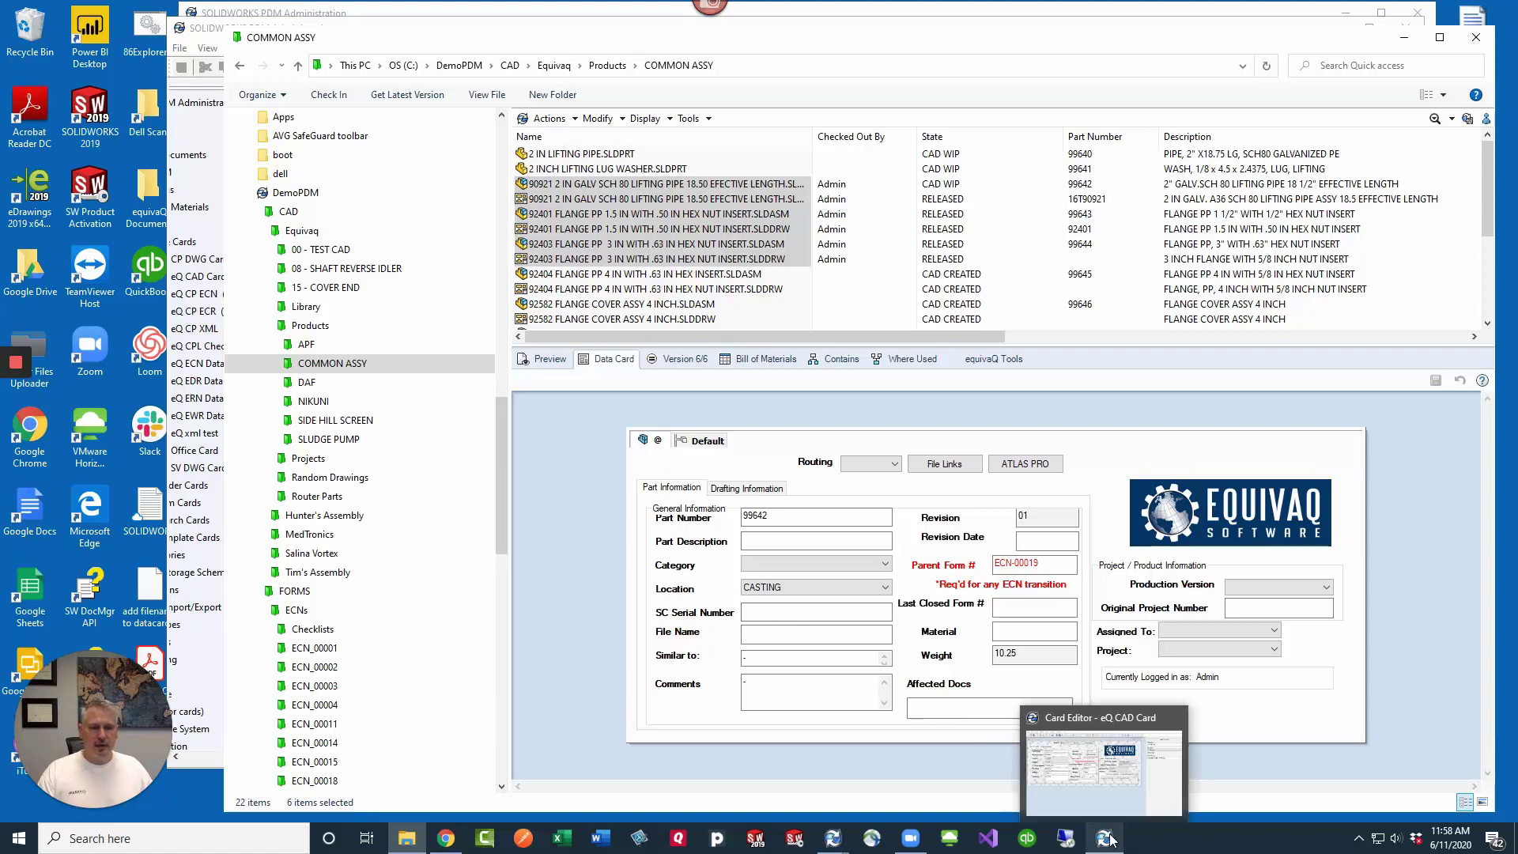
click(1110, 793)
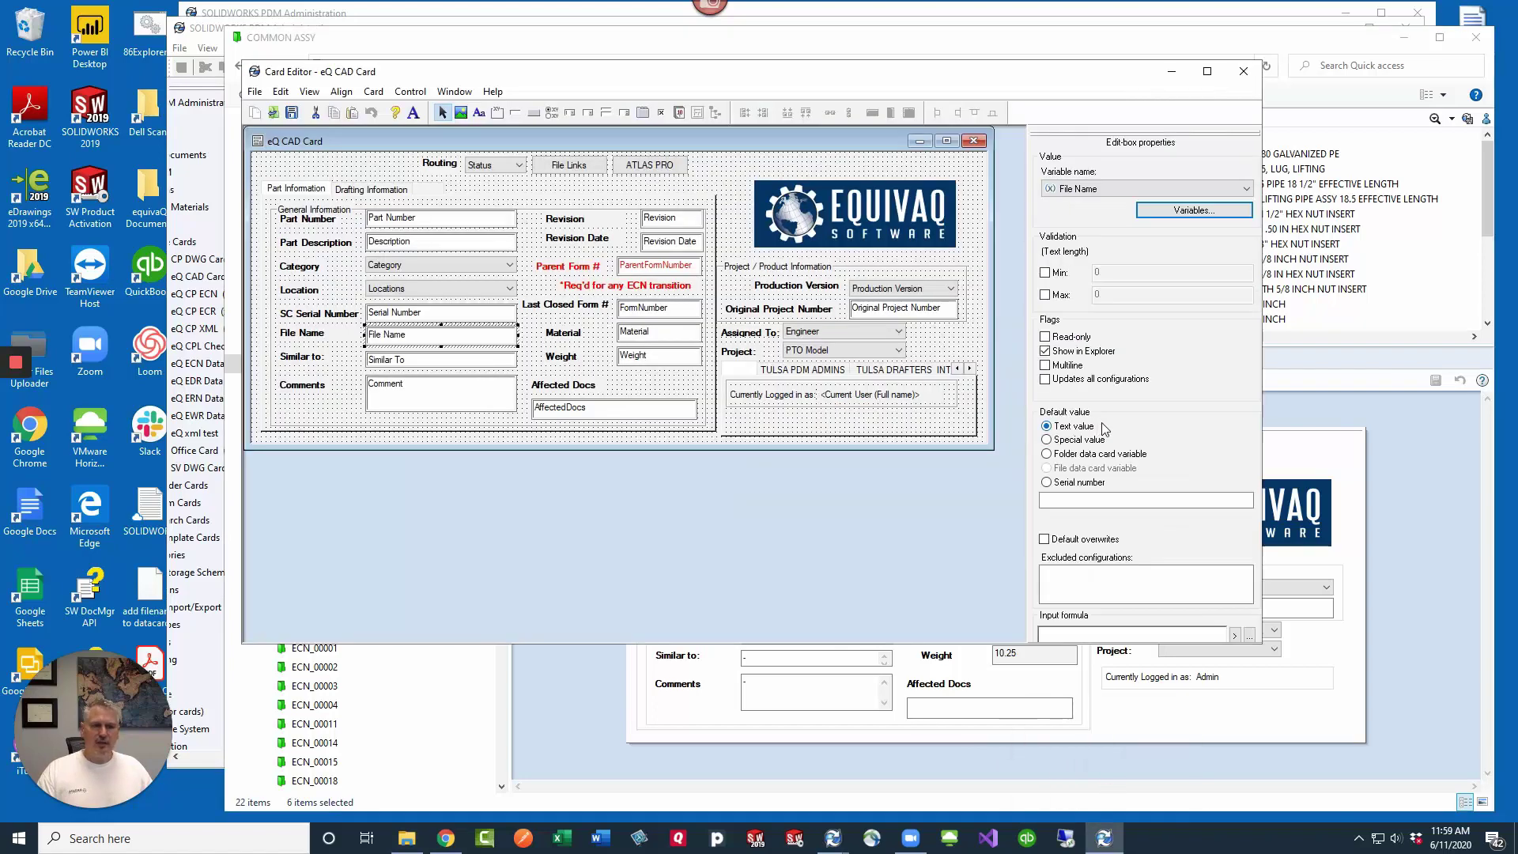
click(1066, 441)
click(1113, 500)
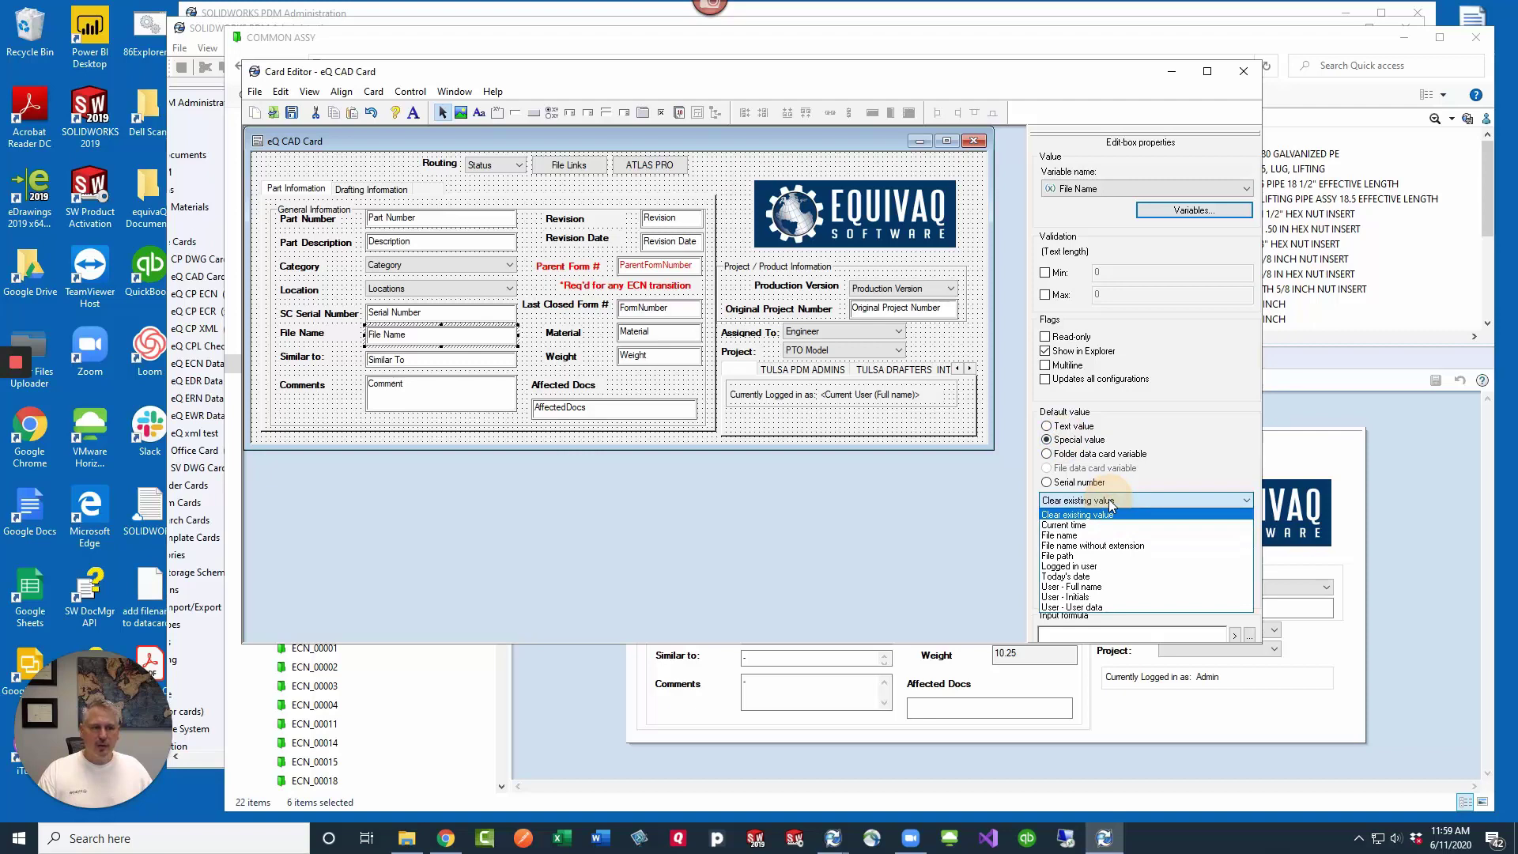
click(1120, 546)
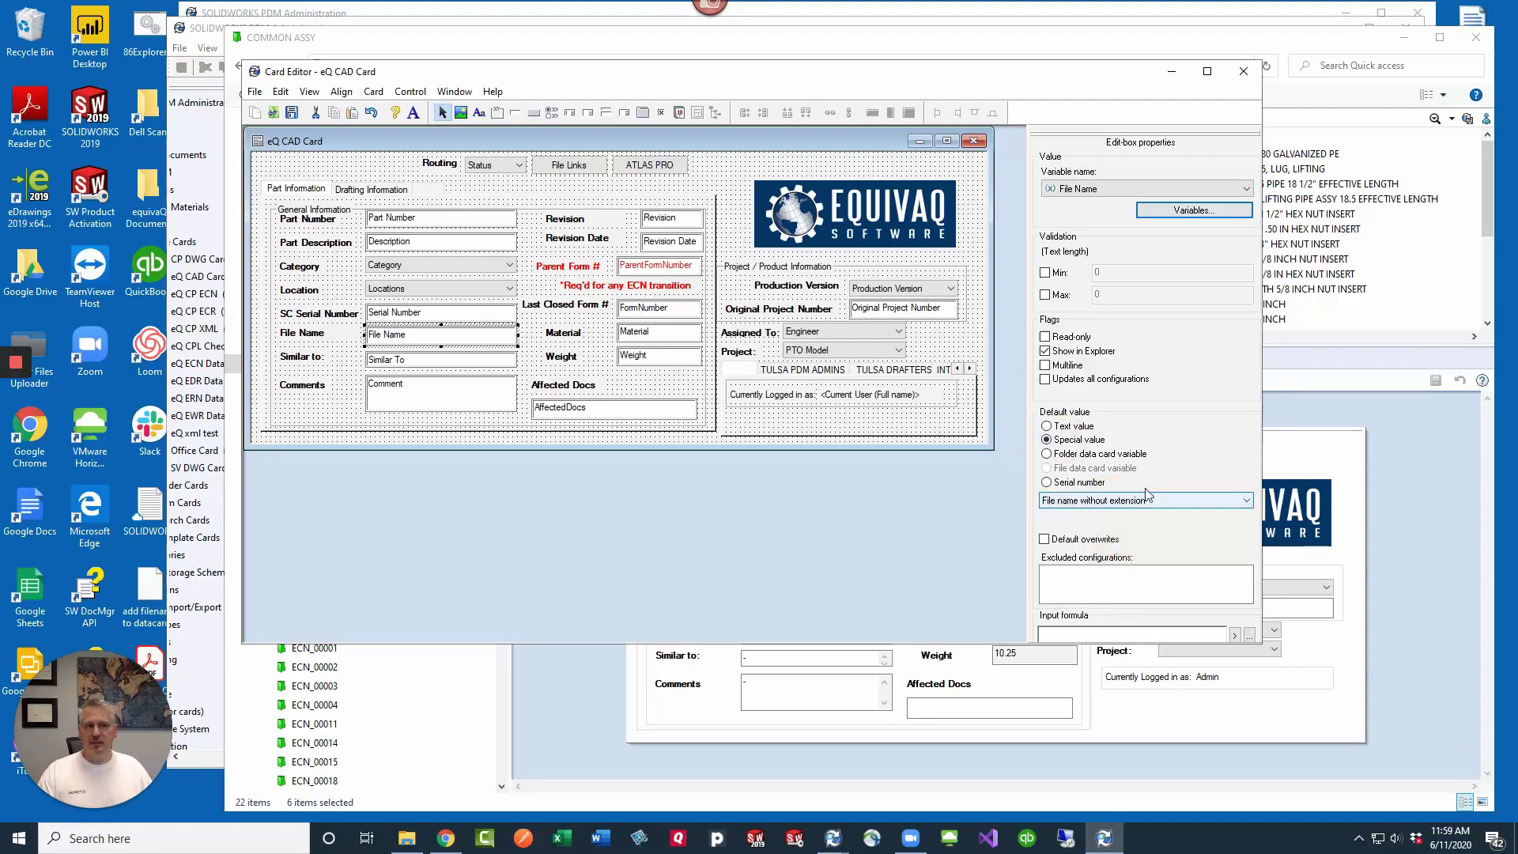
Step: Review the card's variables, save the card, and minimize Card Editor
click(1165, 210)
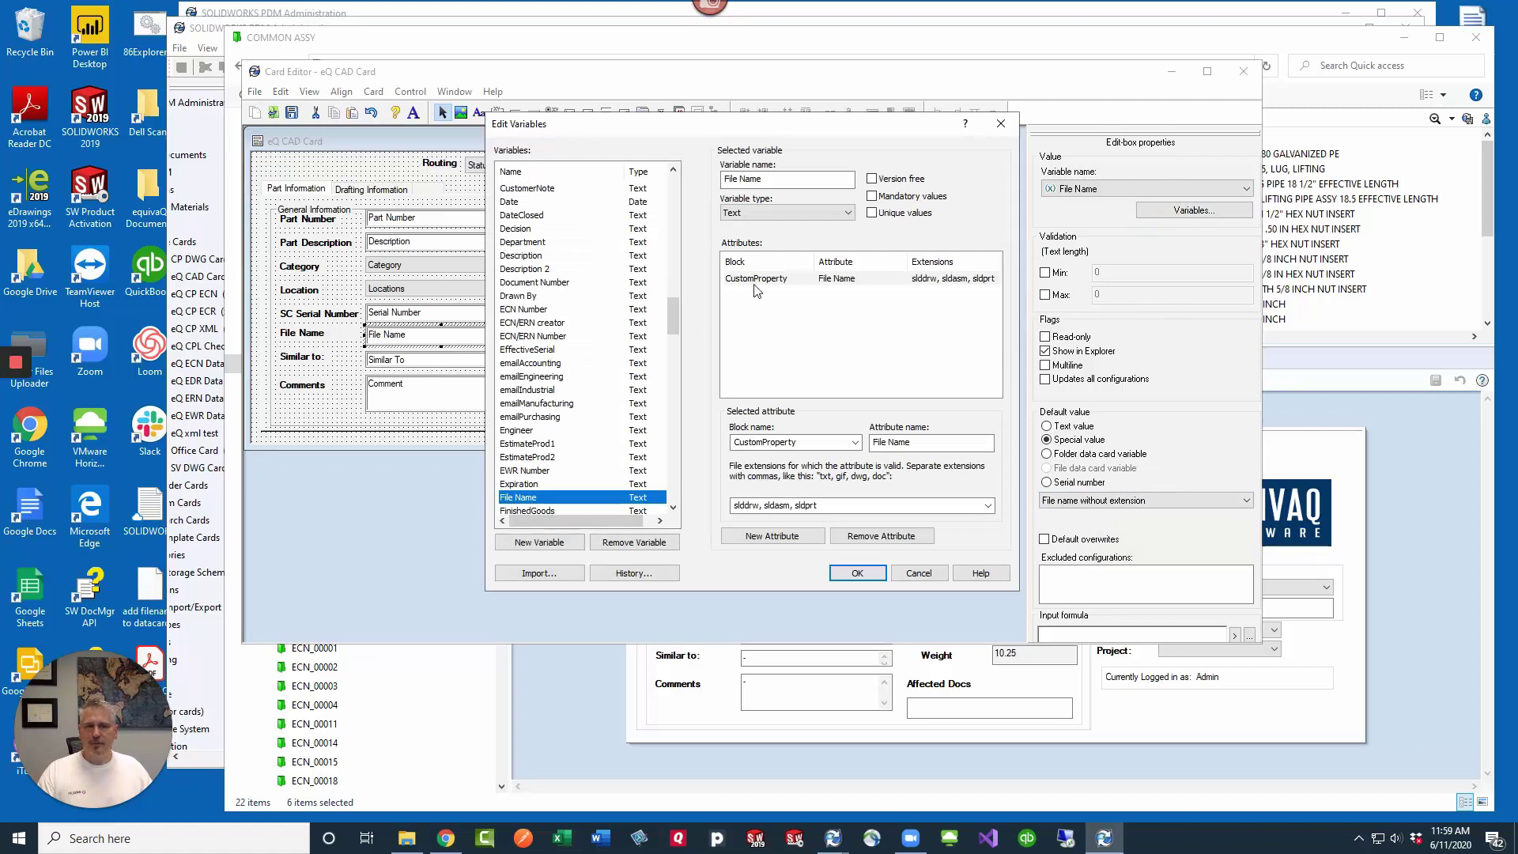
click(870, 576)
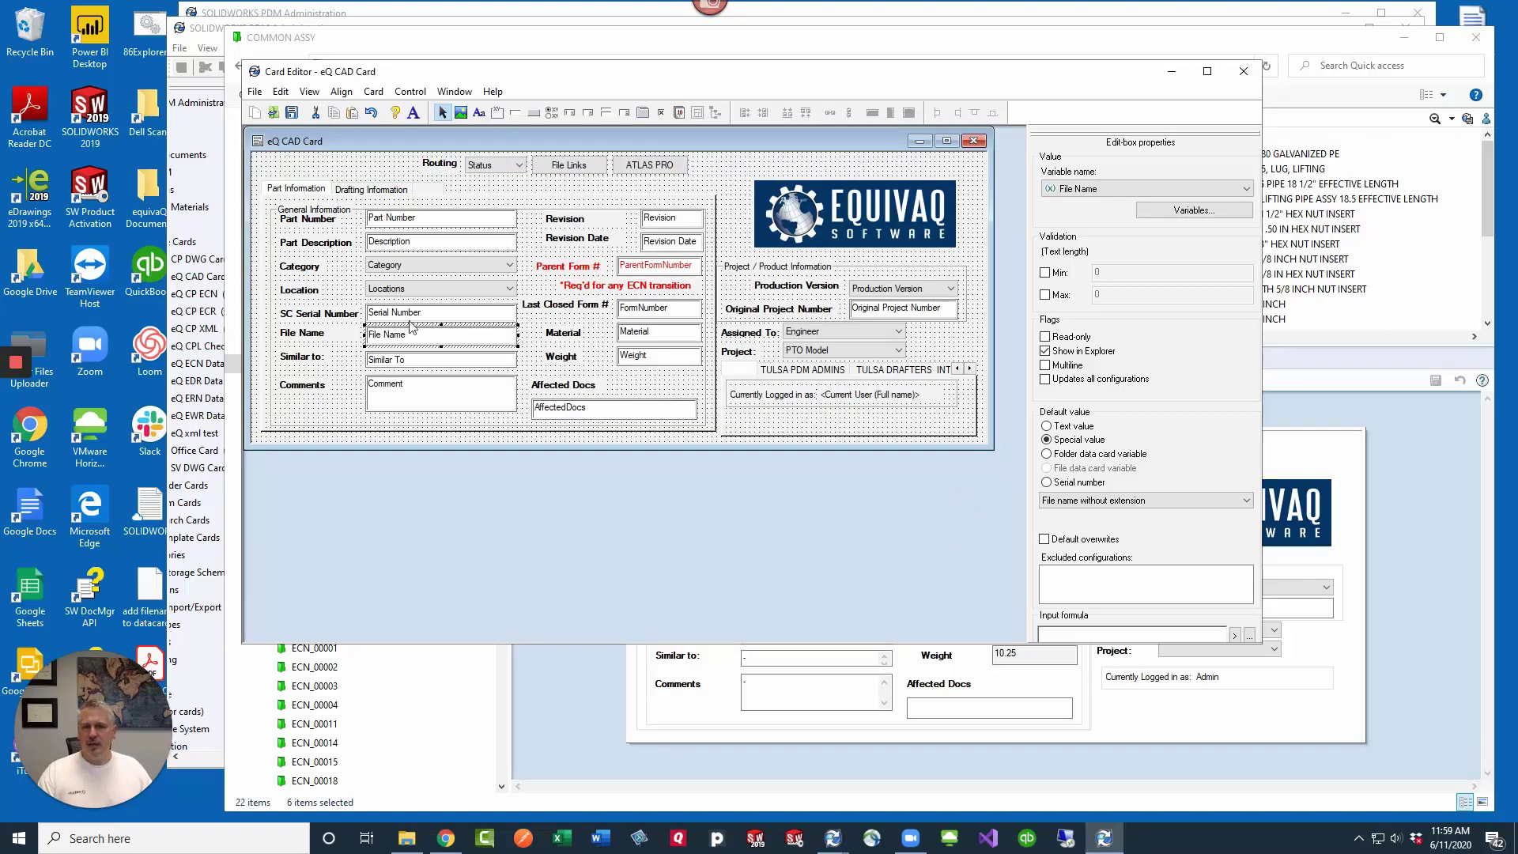
click(292, 114)
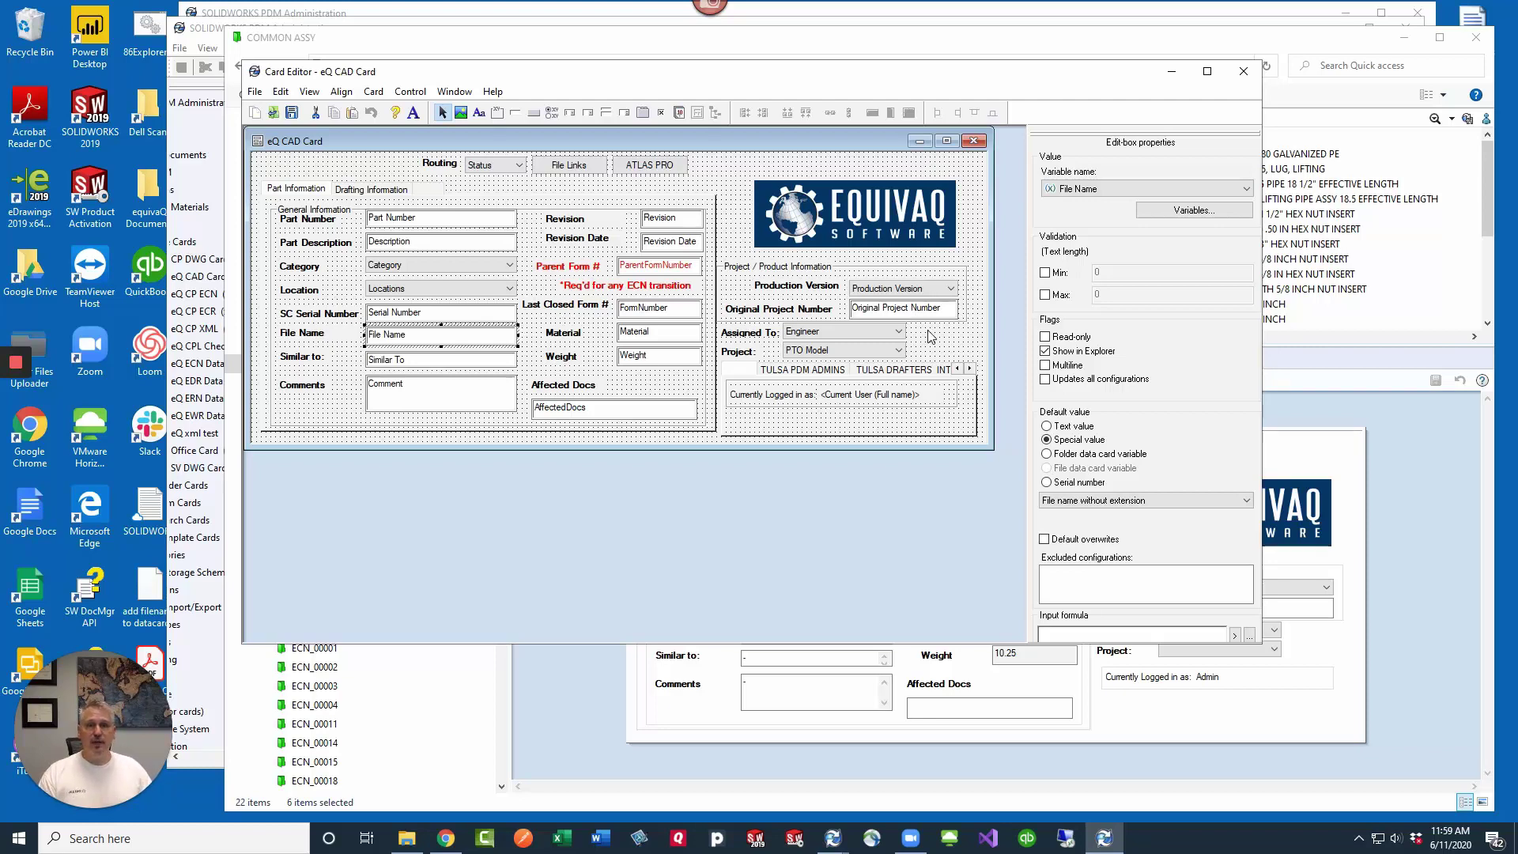
click(1171, 71)
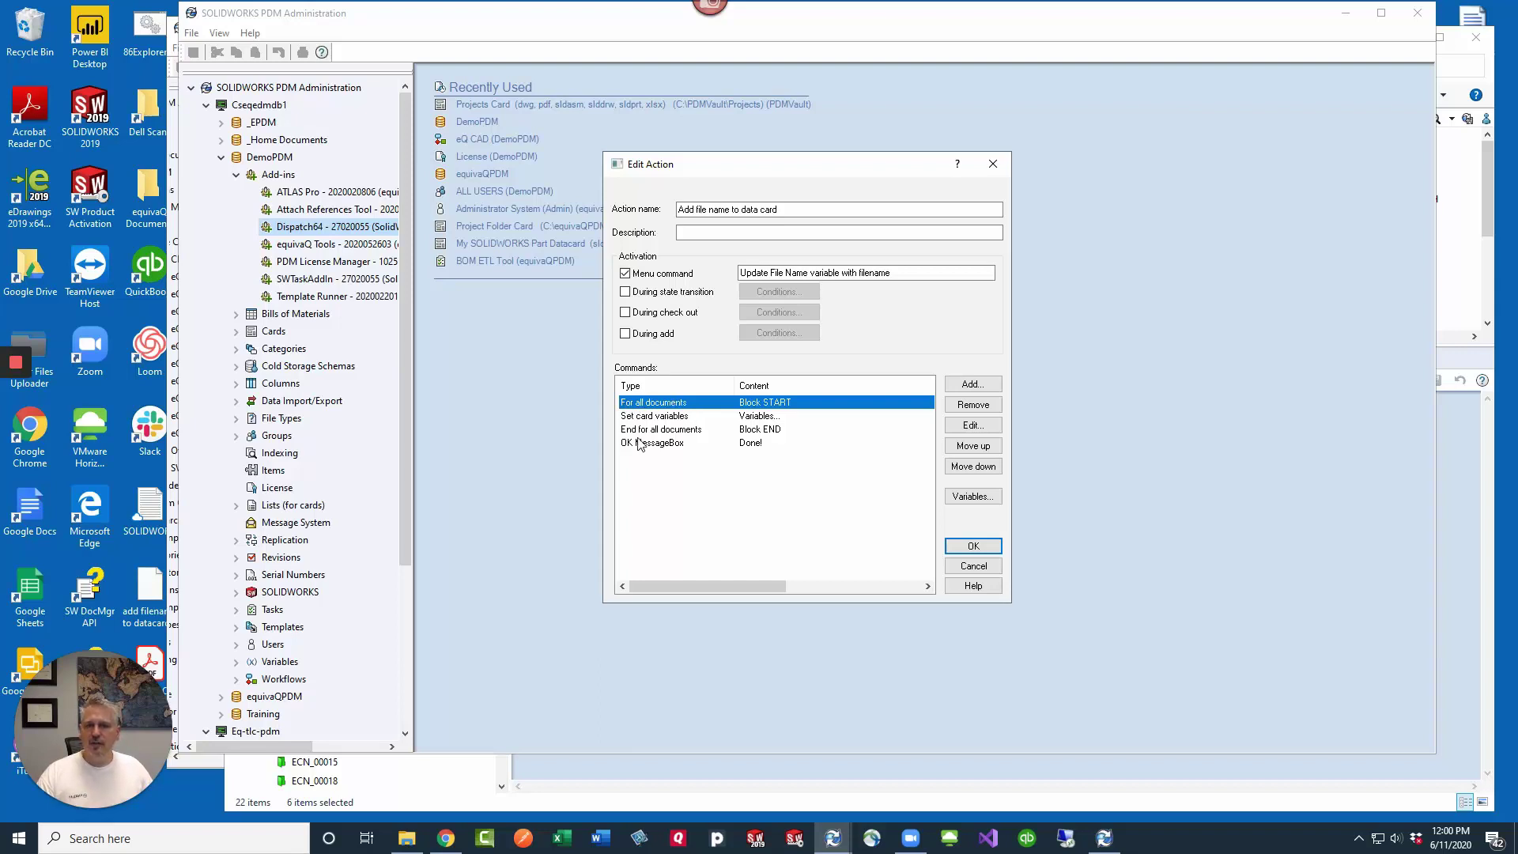
click(654, 415)
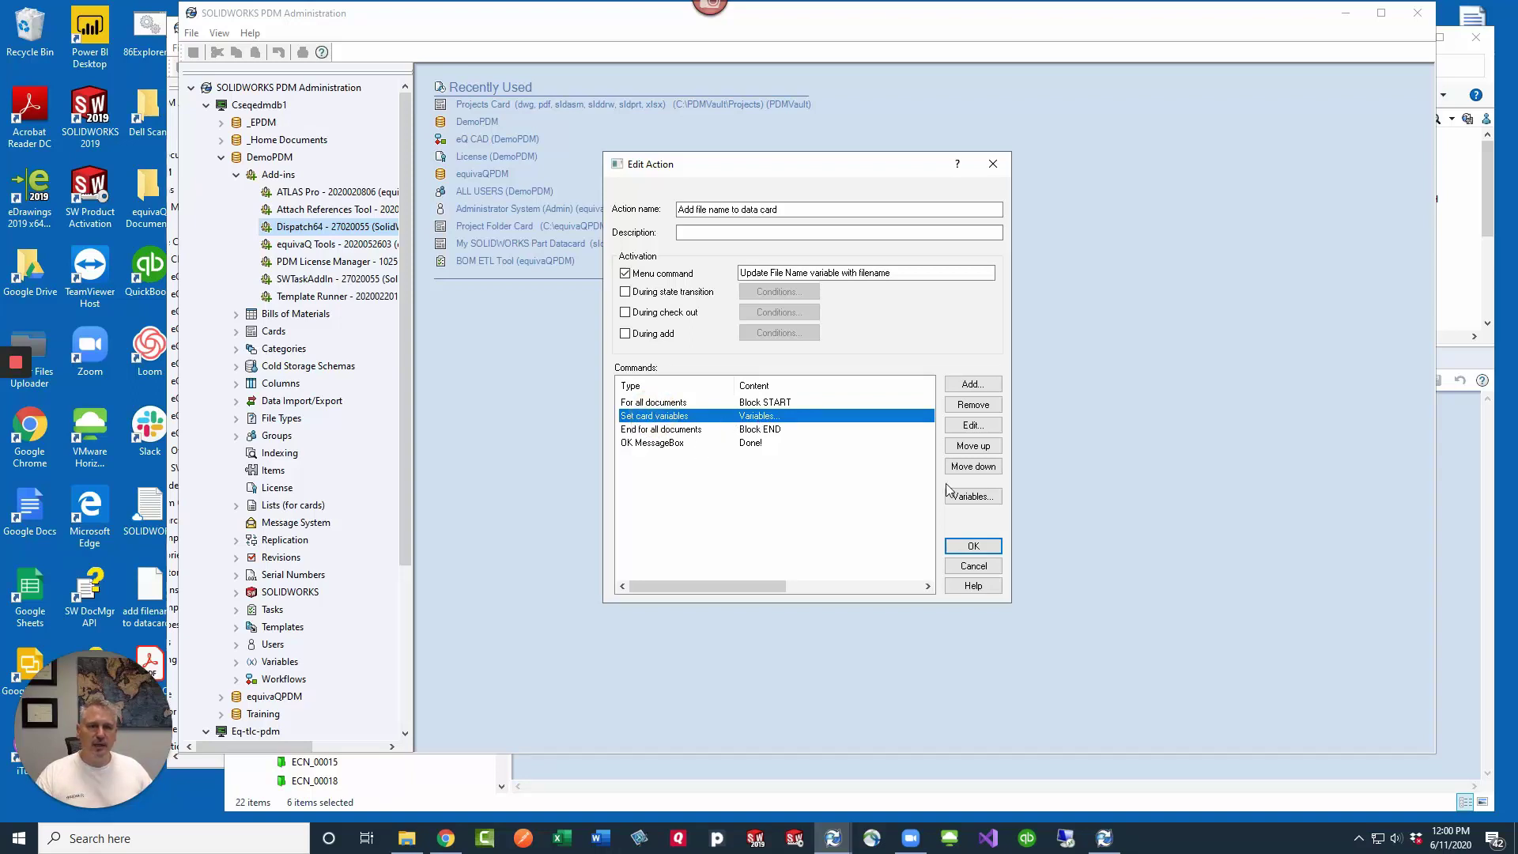
click(969, 501)
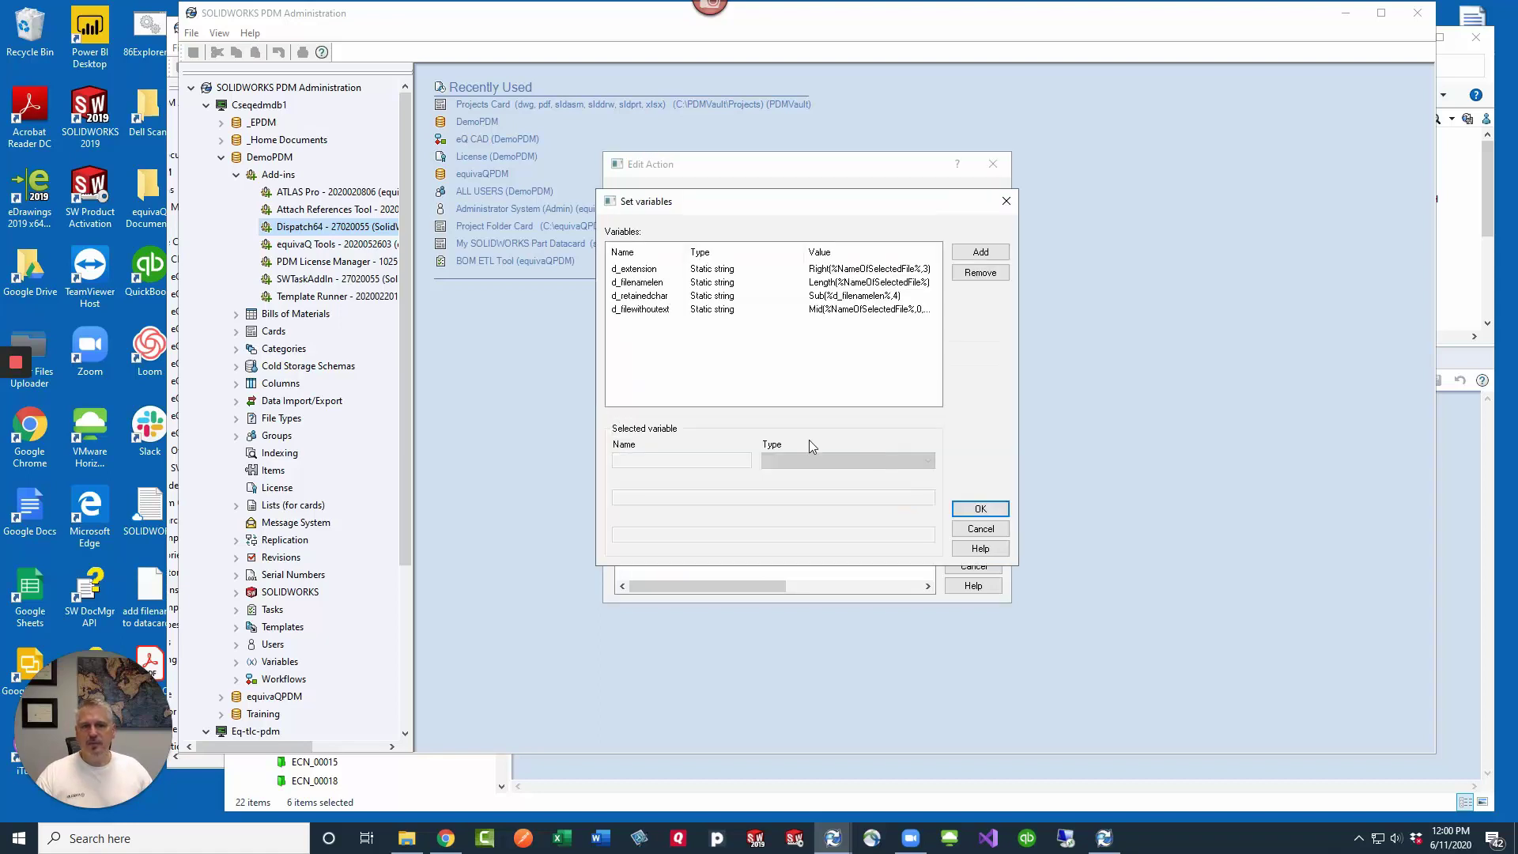
drag(1018, 360, 1202, 360)
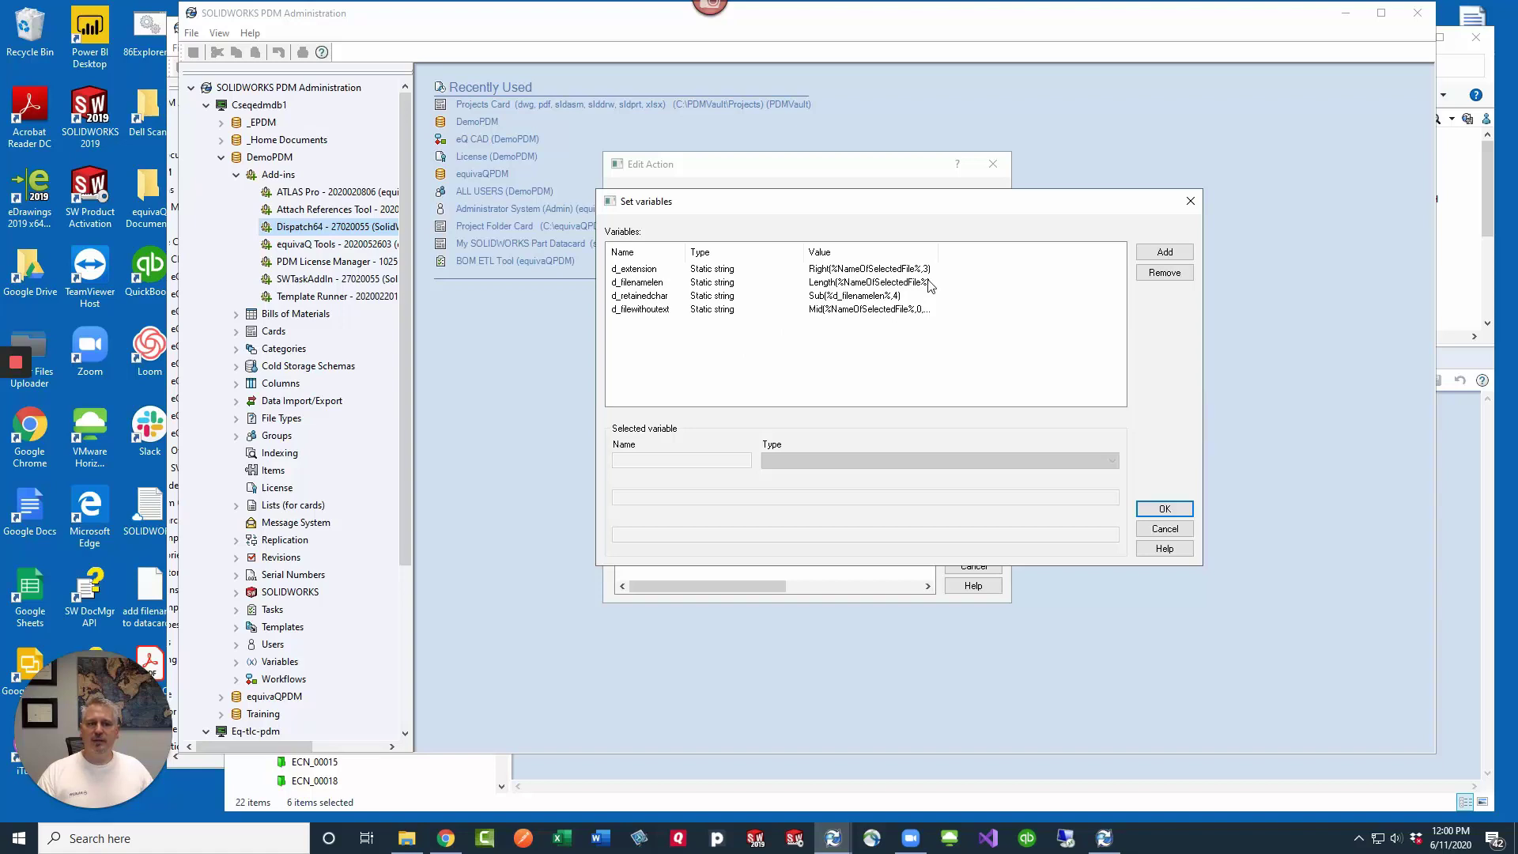
drag(939, 253, 994, 253)
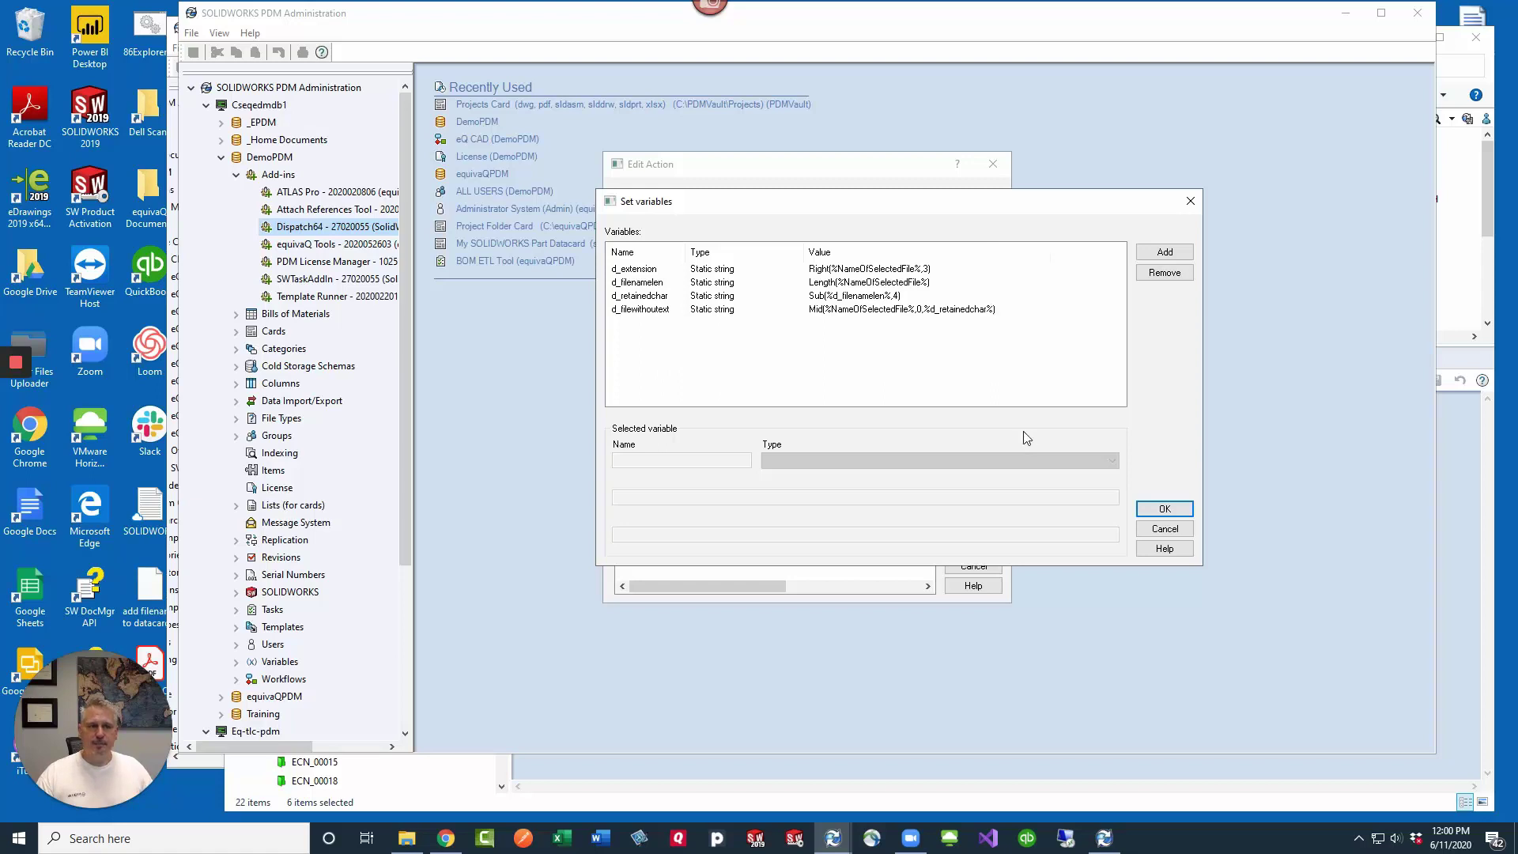
click(1163, 508)
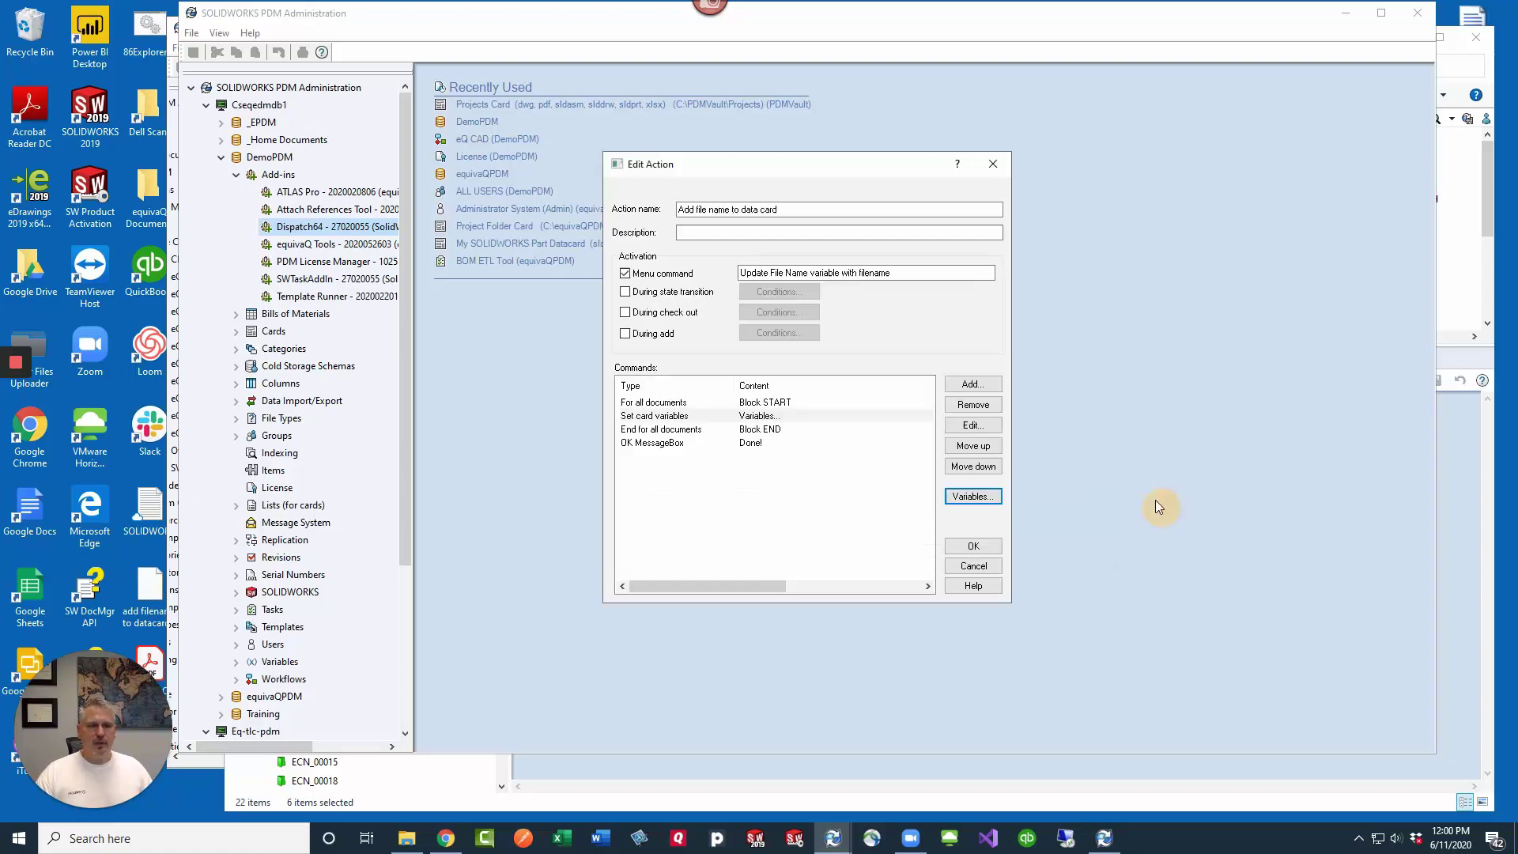
Step: Confirm Set card variables writes d_filewithoutext into File Name, then save the action
double_click(704, 416)
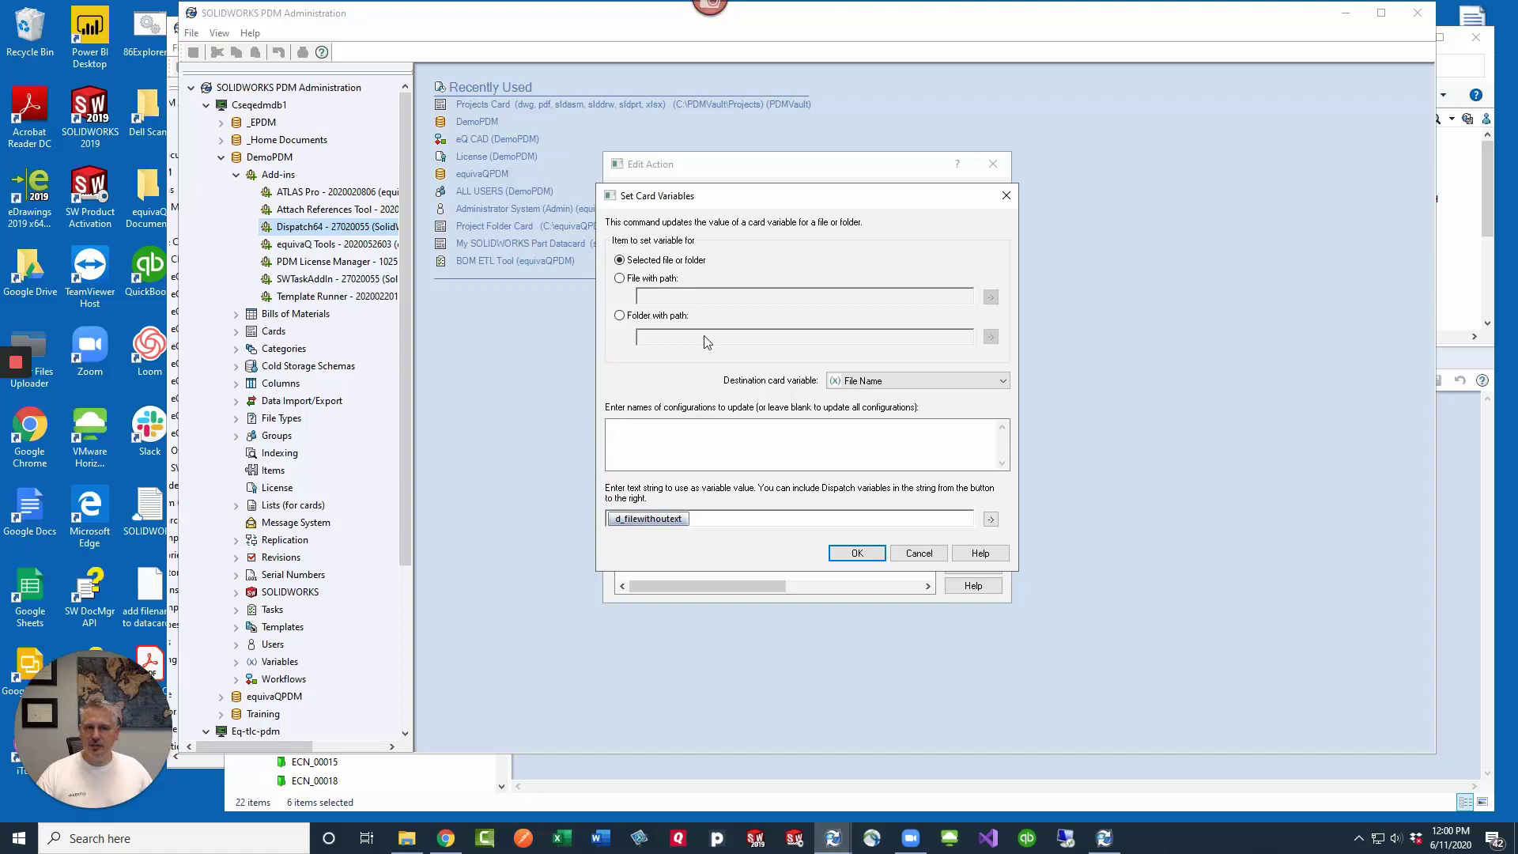
click(857, 553)
click(658, 445)
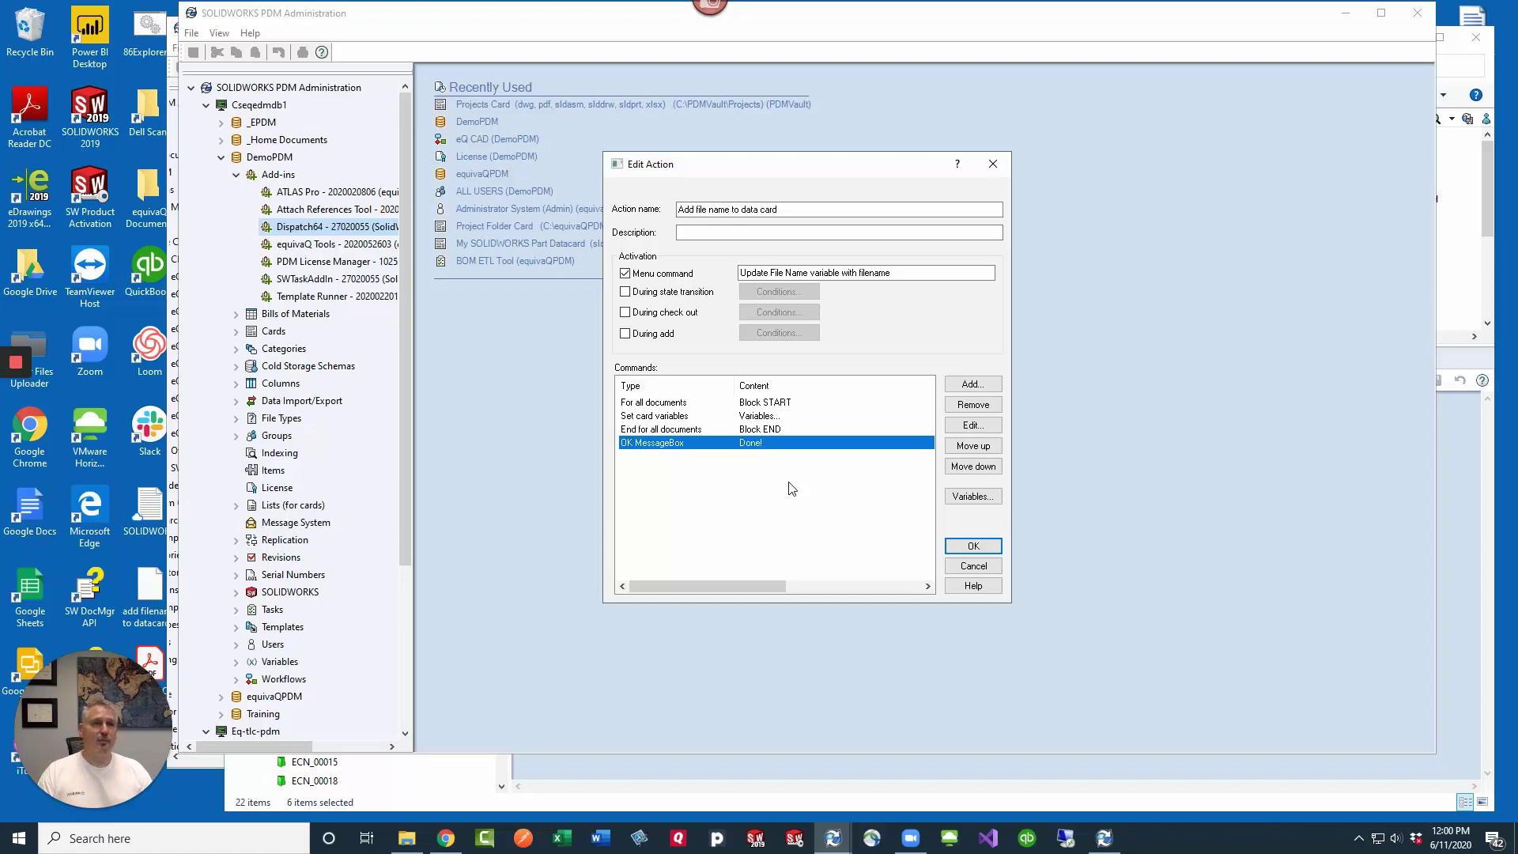
click(973, 545)
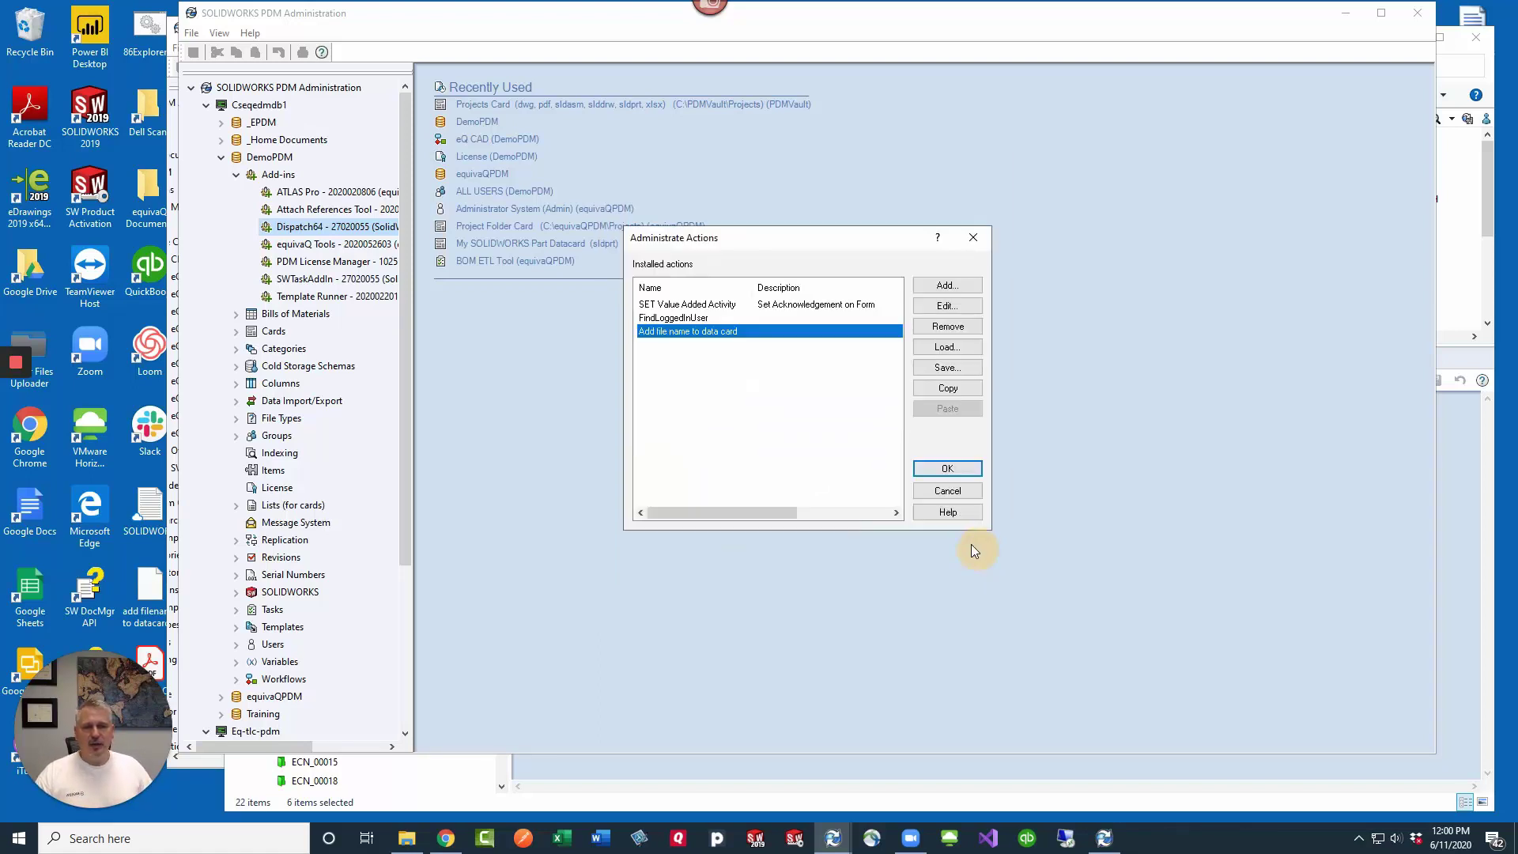
Step: Close Administrate Actions and select the six files in the COMMON ASSY vault folder
click(947, 468)
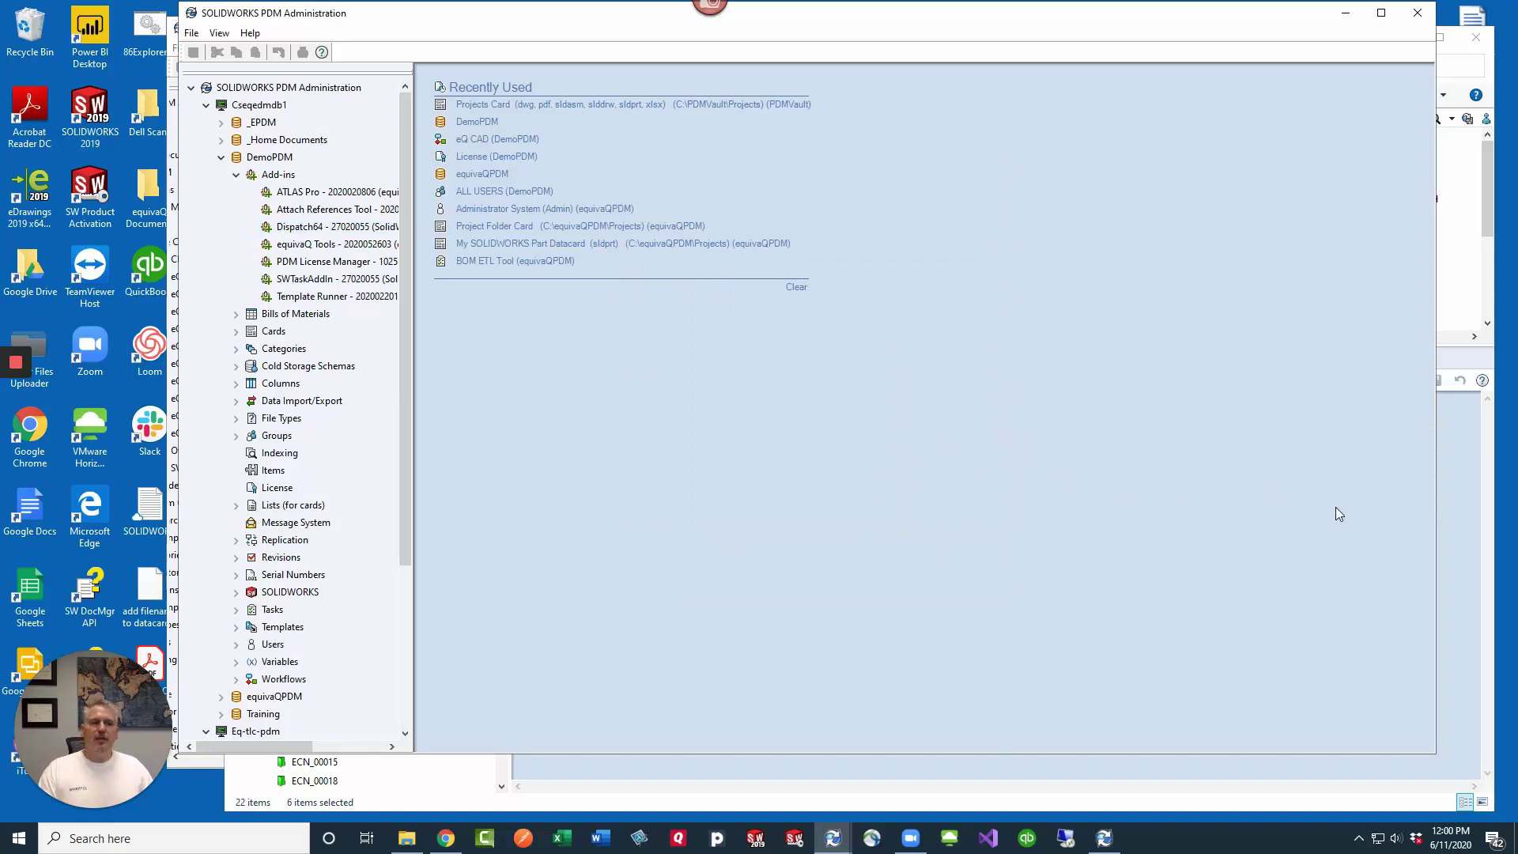
click(1452, 507)
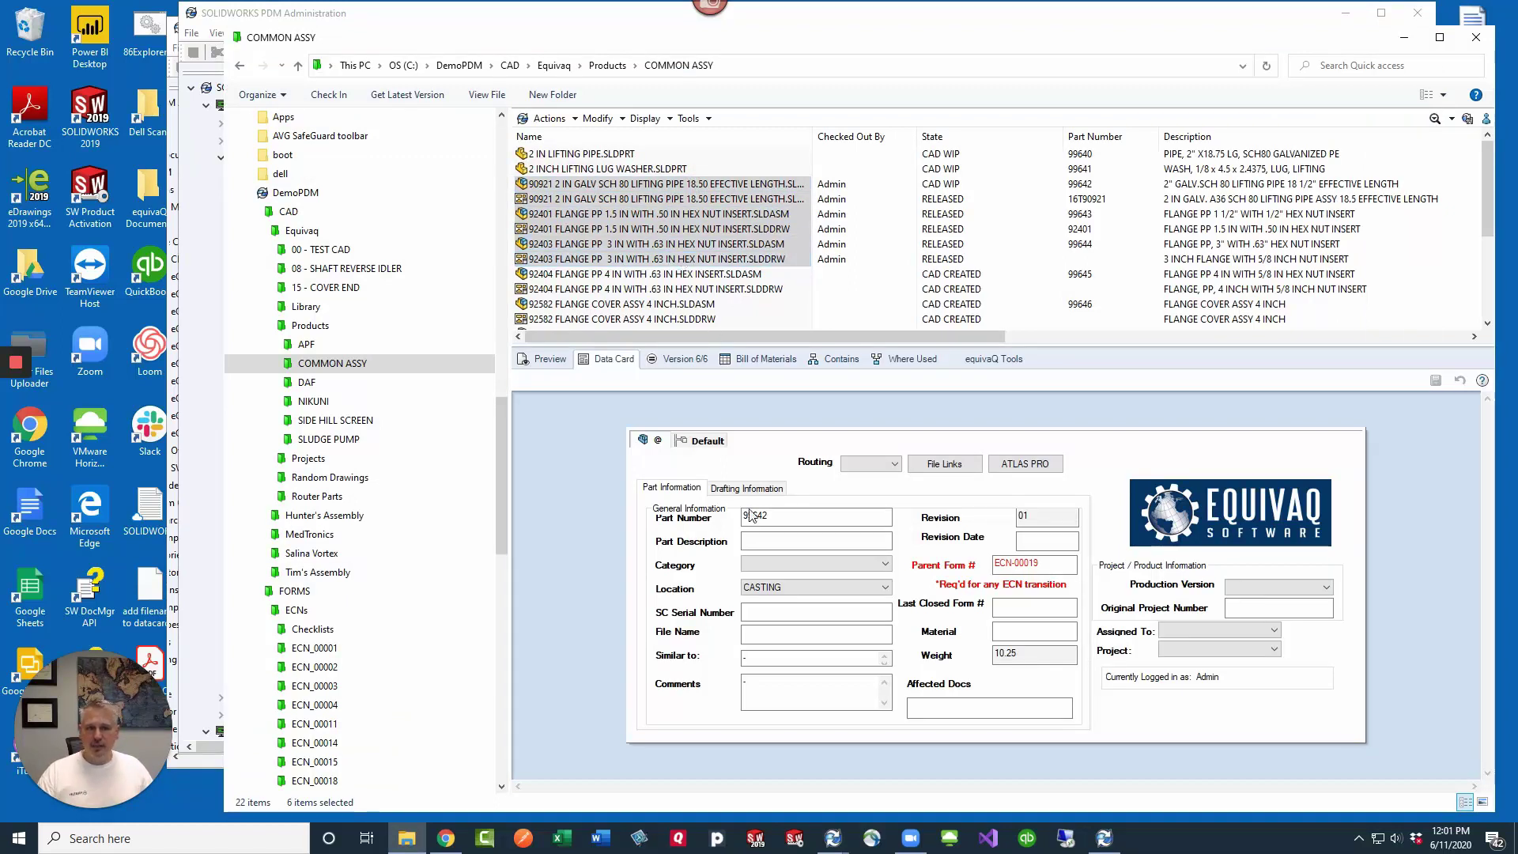
click(728, 203)
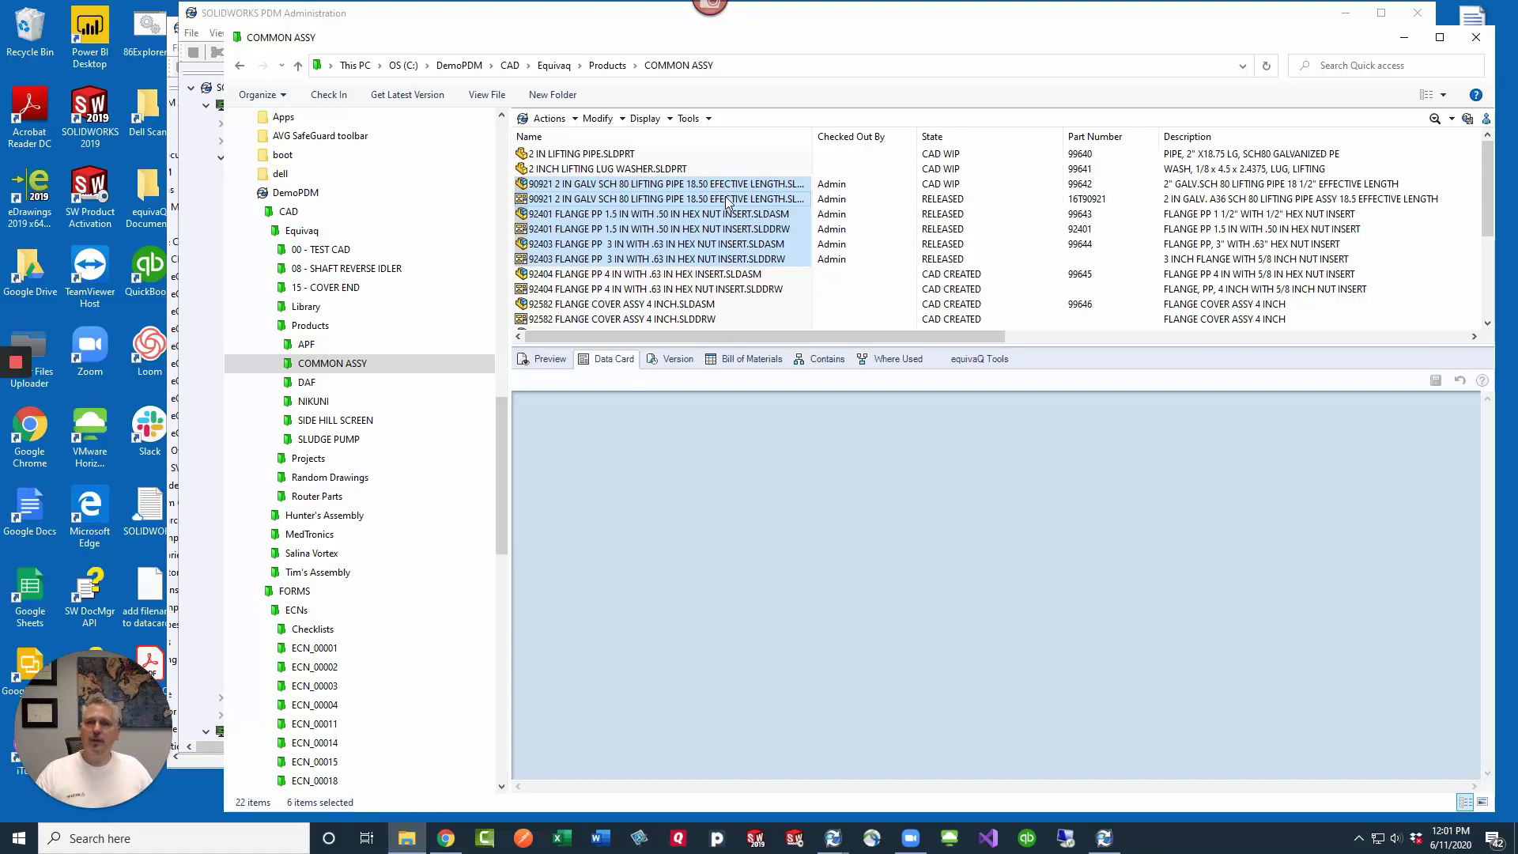
Step: Run 'Update File Name variable with filename' on the six files and dismiss Done!
right_click(727, 199)
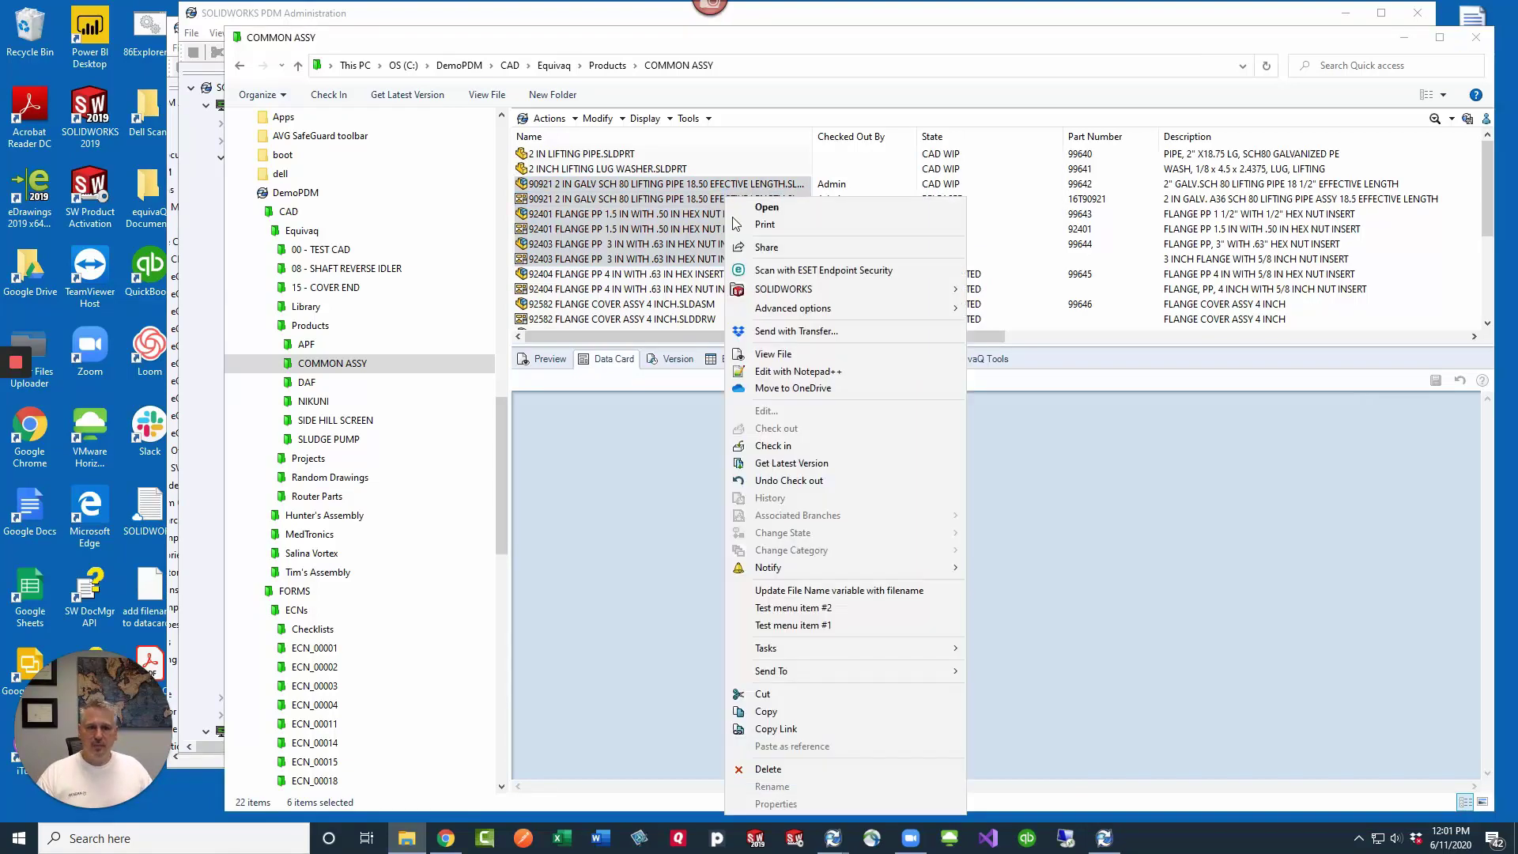
click(920, 592)
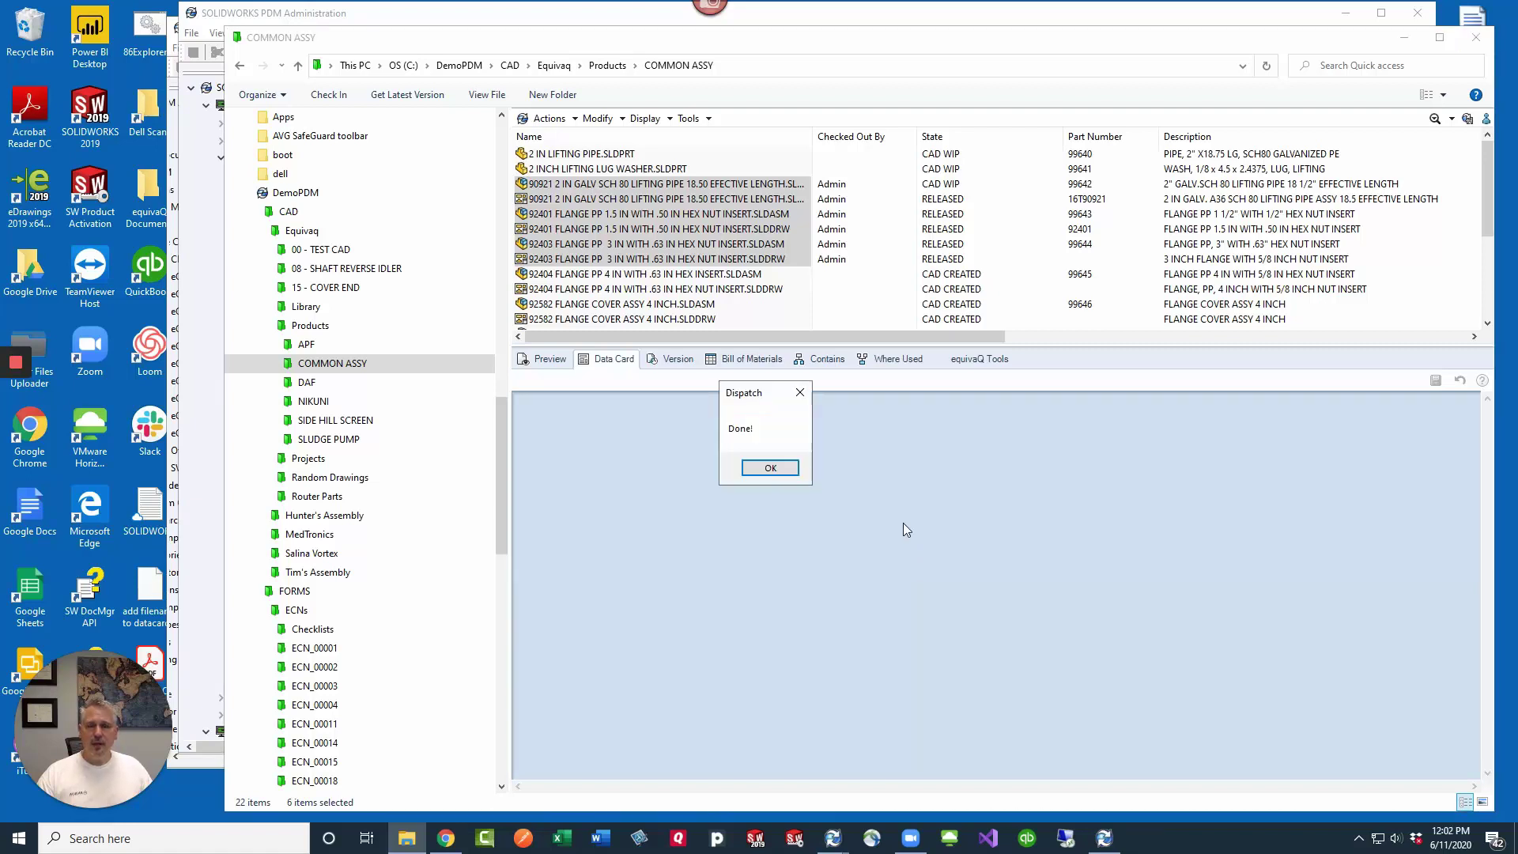
click(768, 470)
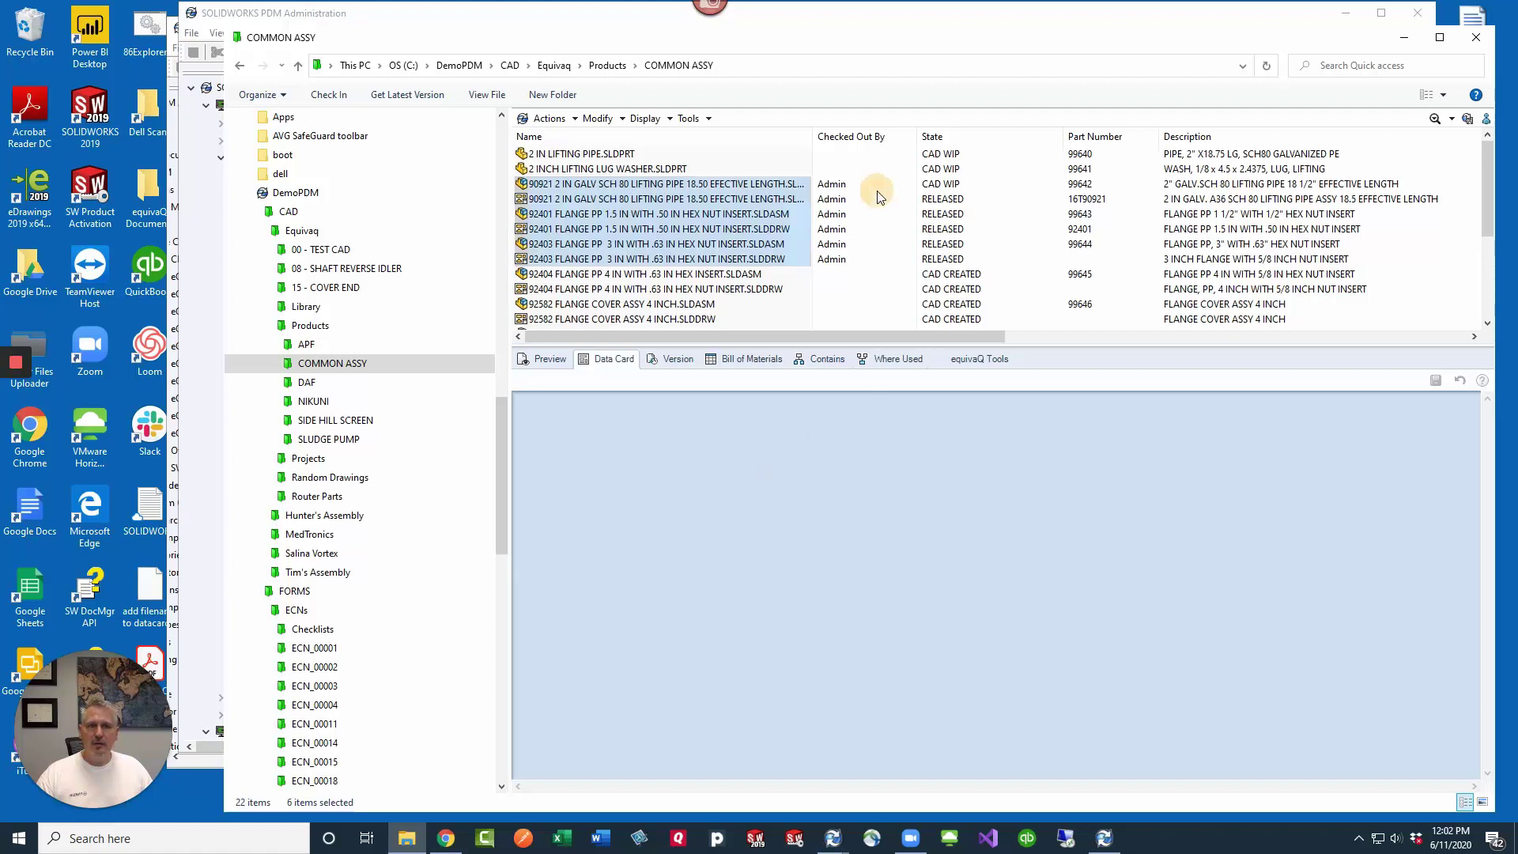
Step: Check the 90921 assembly's card File Name, still ending in .SL, and widen the Name column
click(736, 186)
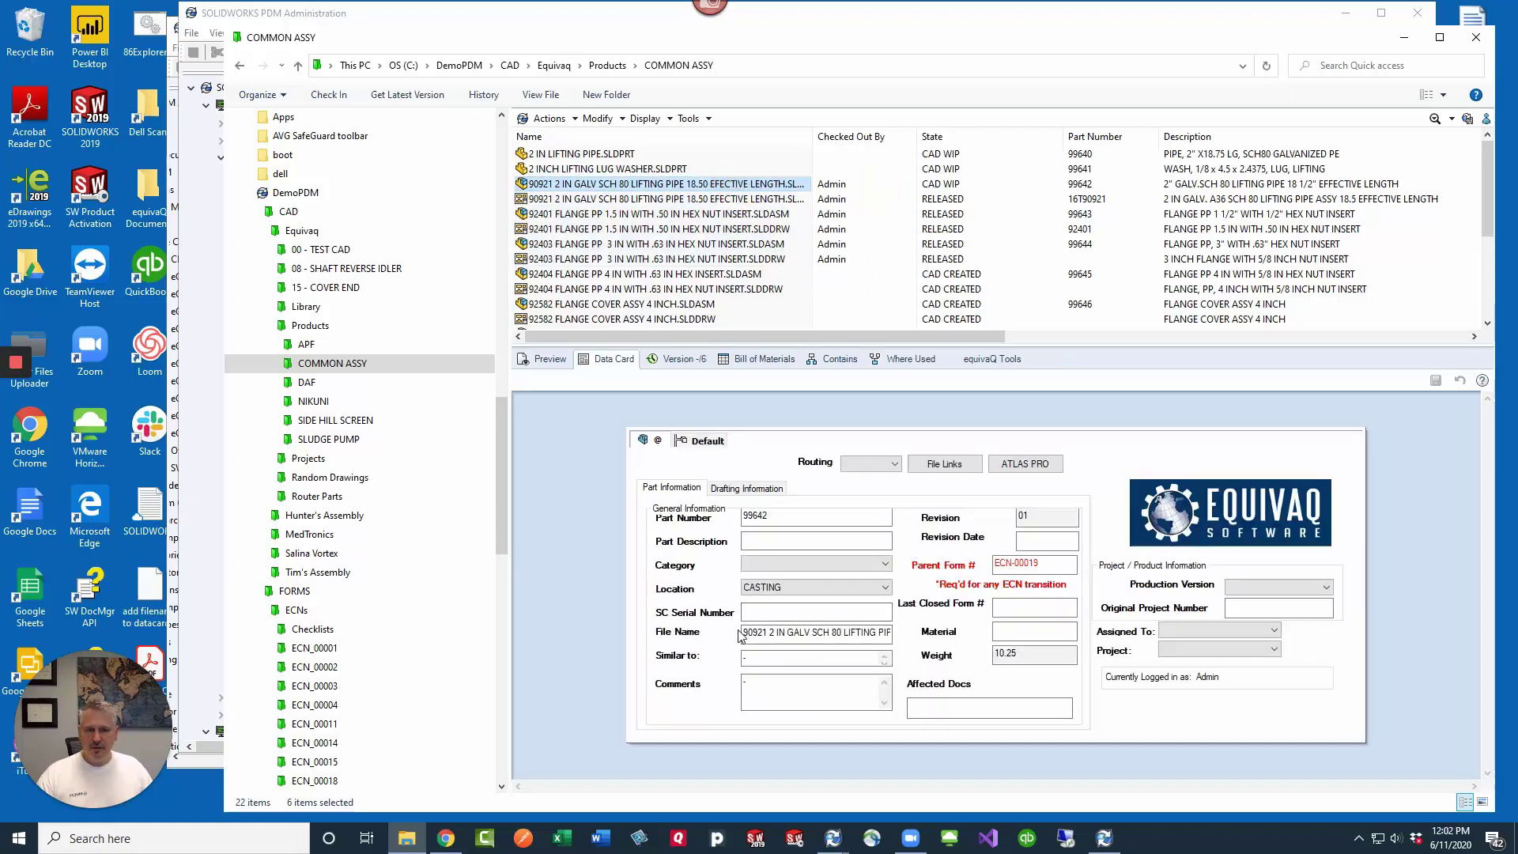
drag(739, 635, 887, 637)
click(800, 633)
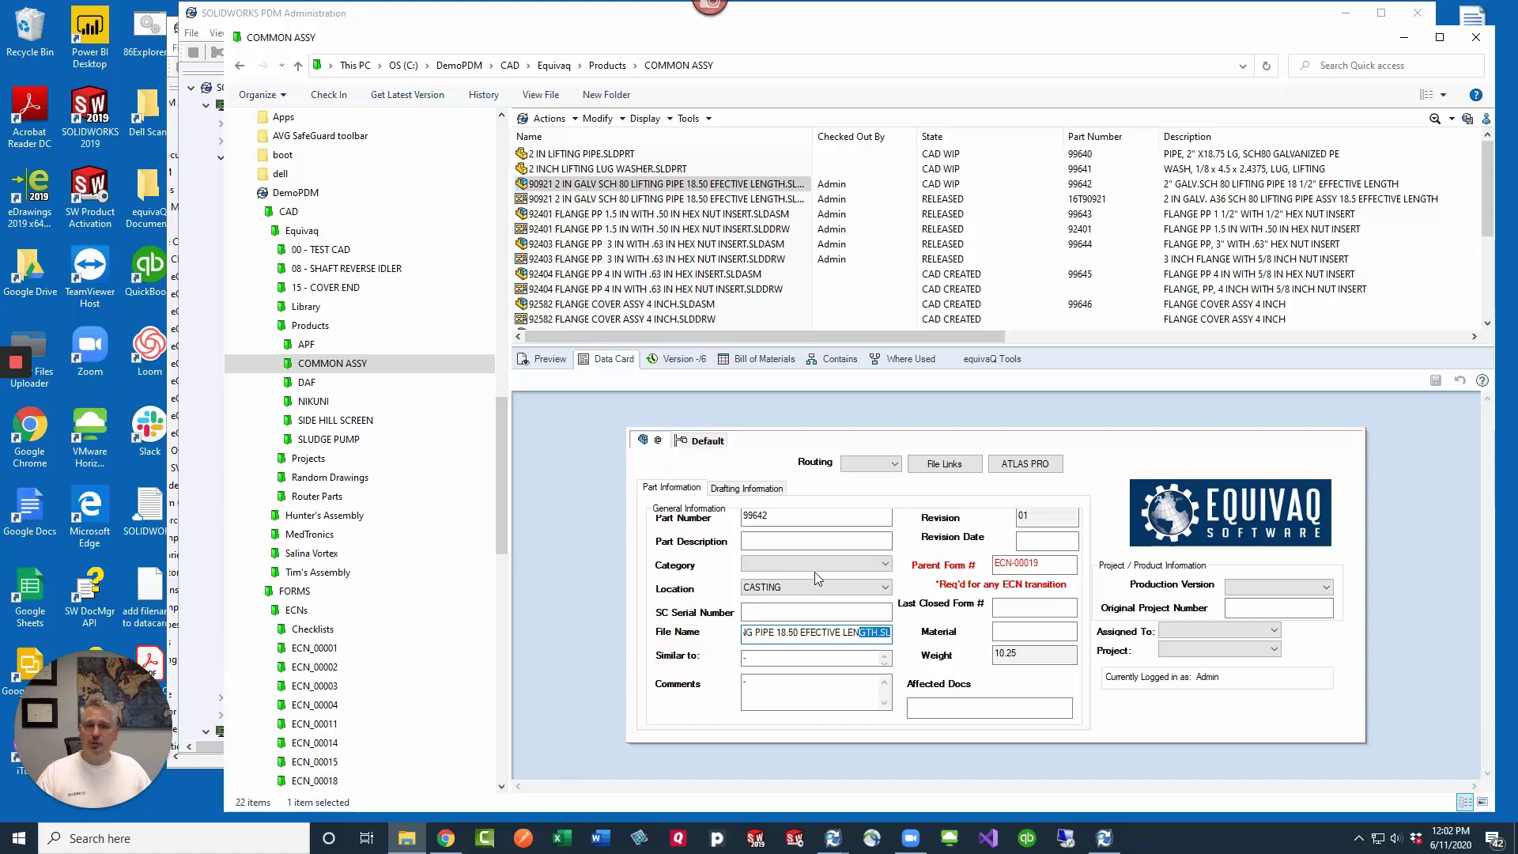
drag(813, 136, 853, 136)
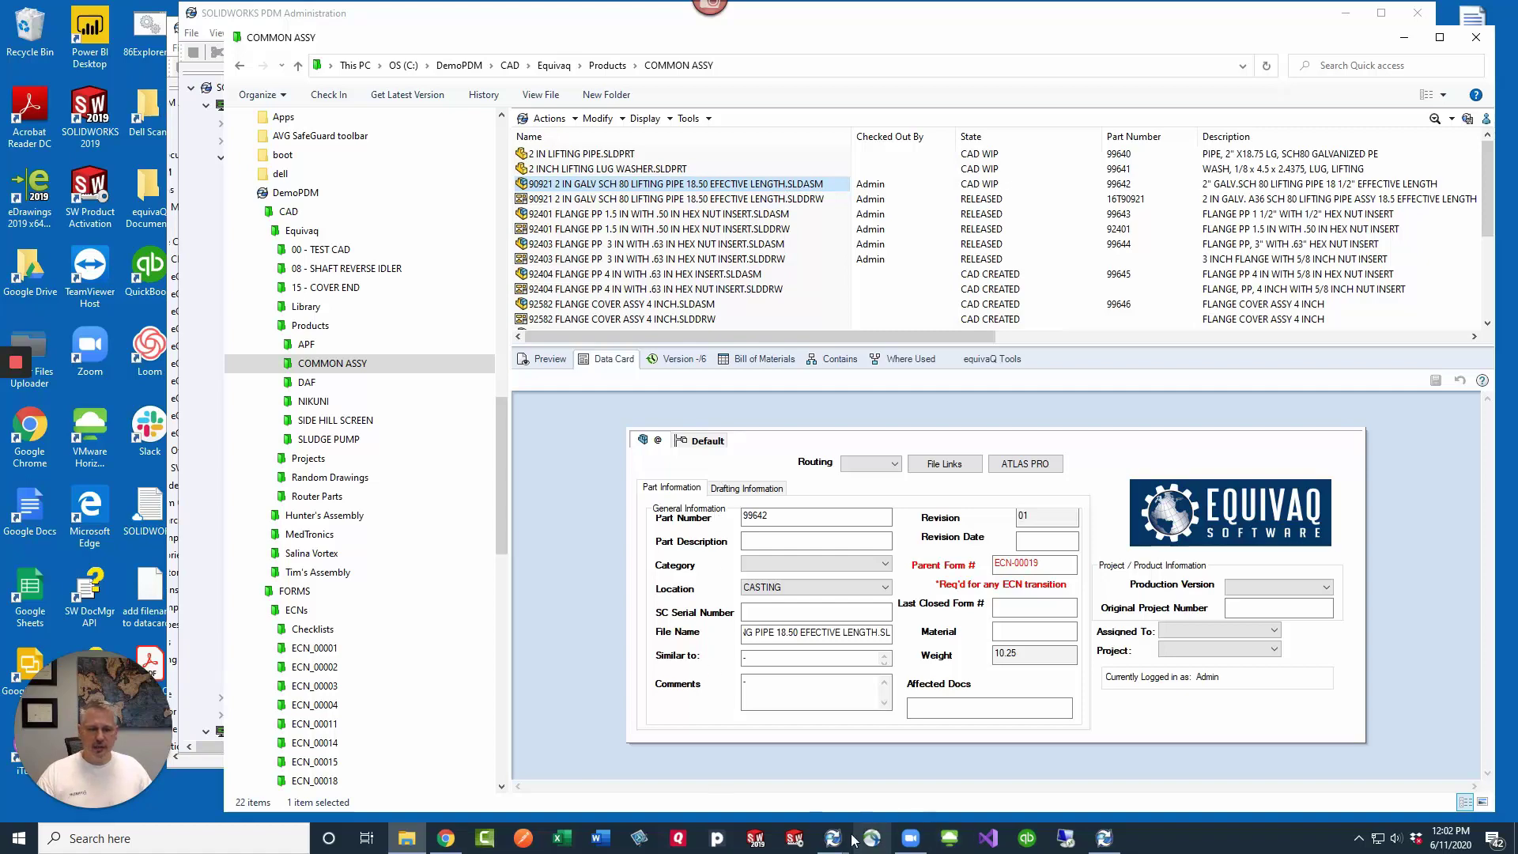
Step: Open the 'Add file name to data card' action from Dispatch's Administrate Actions
mouse_move(832, 838)
click(755, 739)
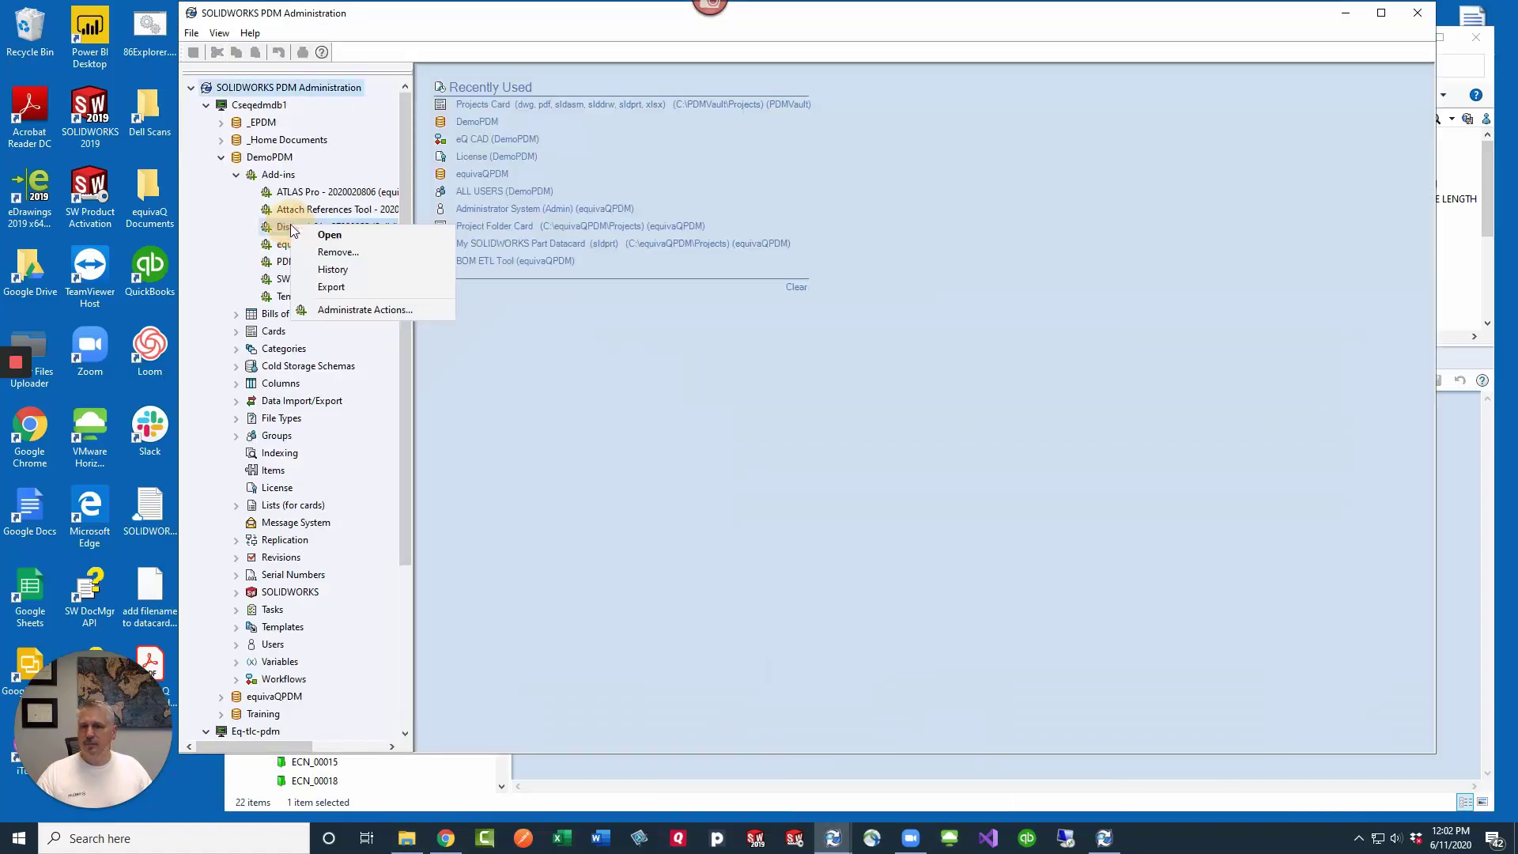
click(358, 310)
double_click(681, 331)
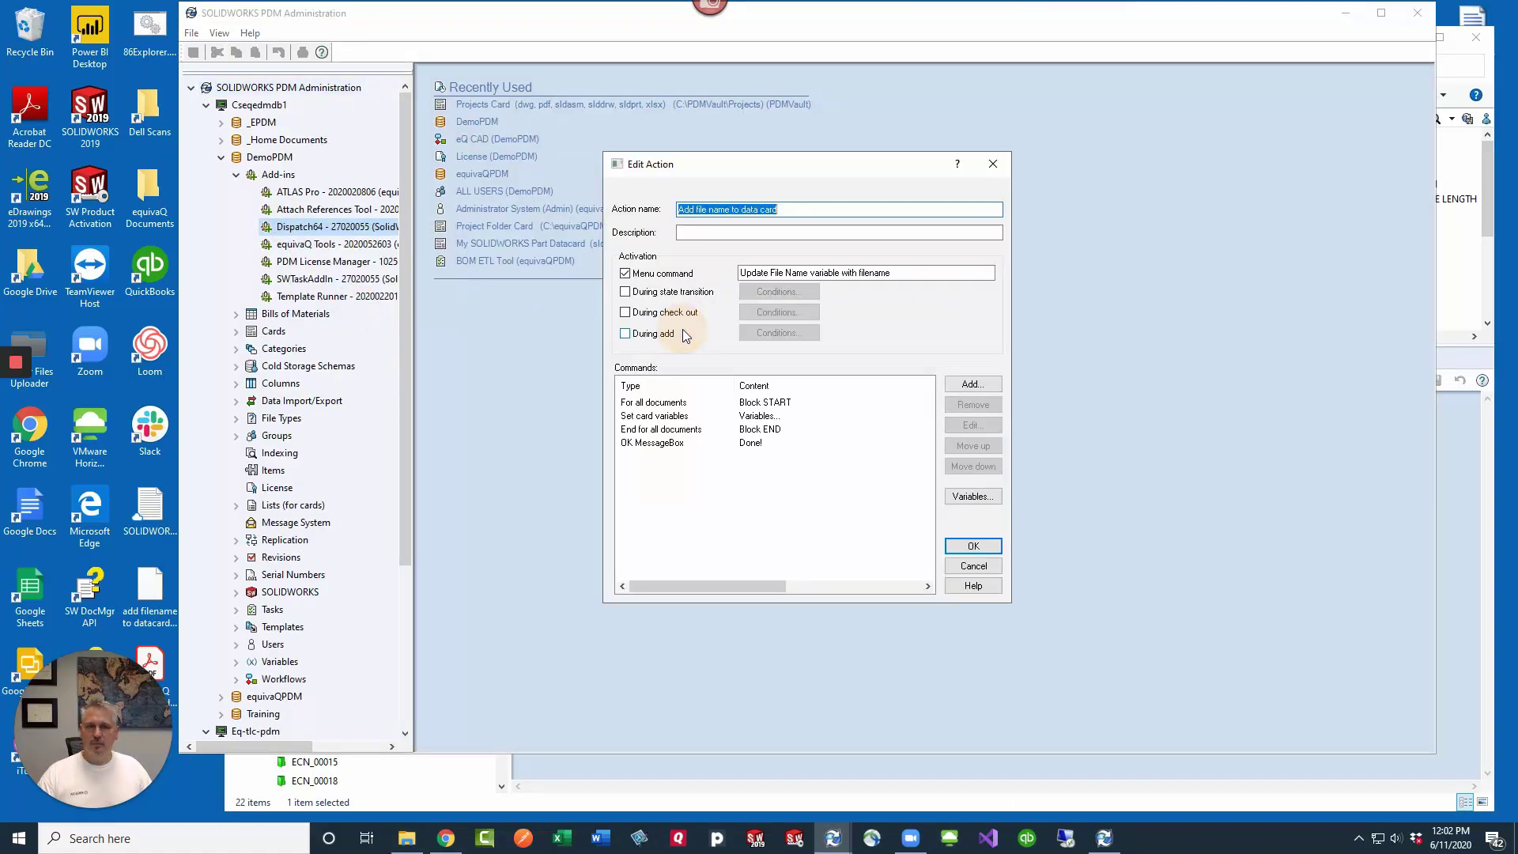
Step: Change d_retainedchar to Sub(%d_filenamelen%,7) and save the action
click(986, 506)
click(859, 298)
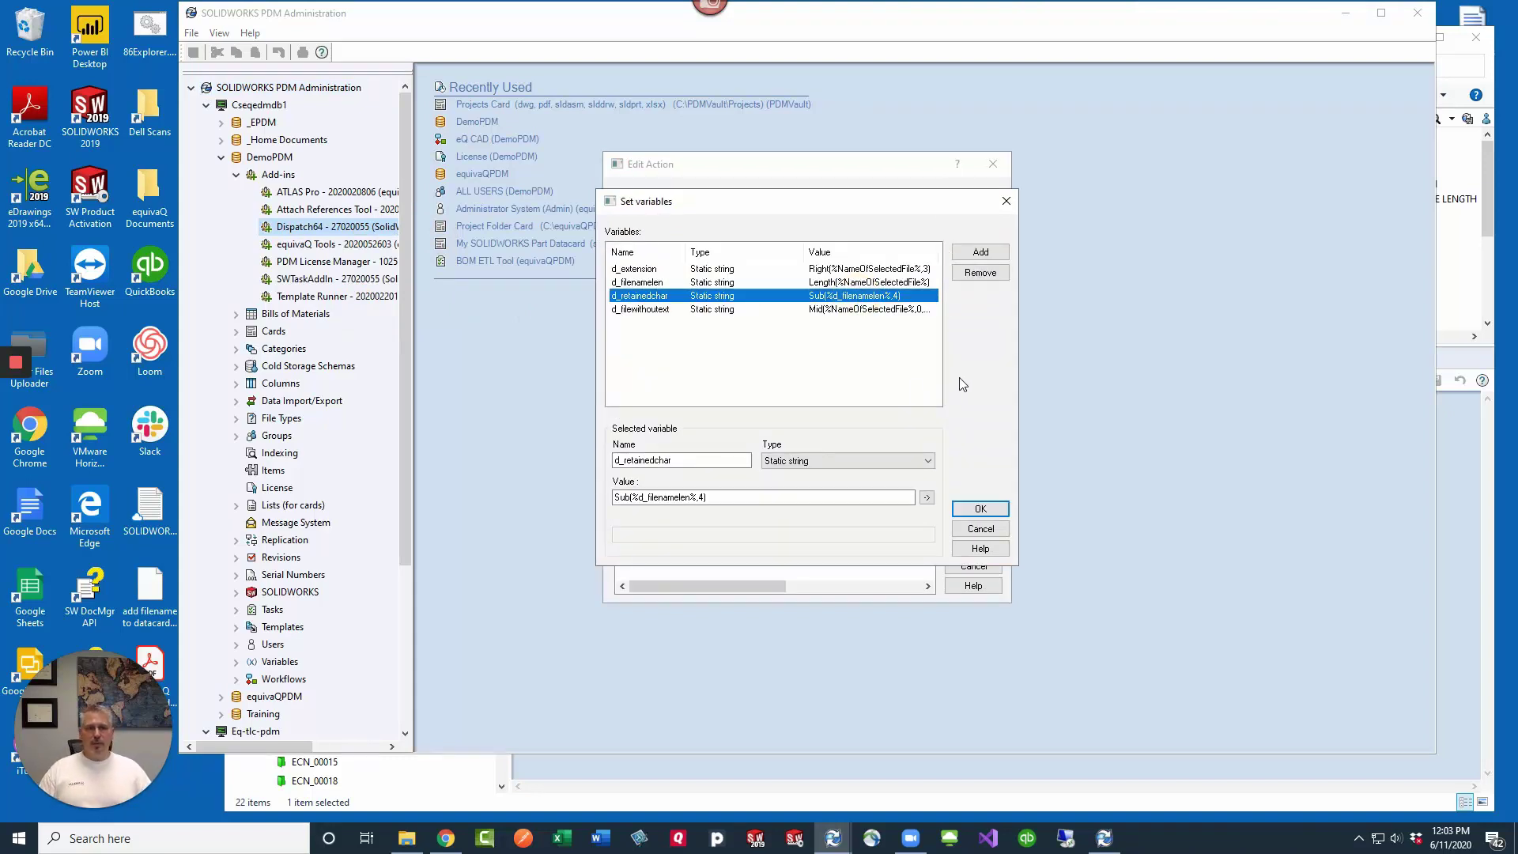
drag(1018, 379, 1220, 380)
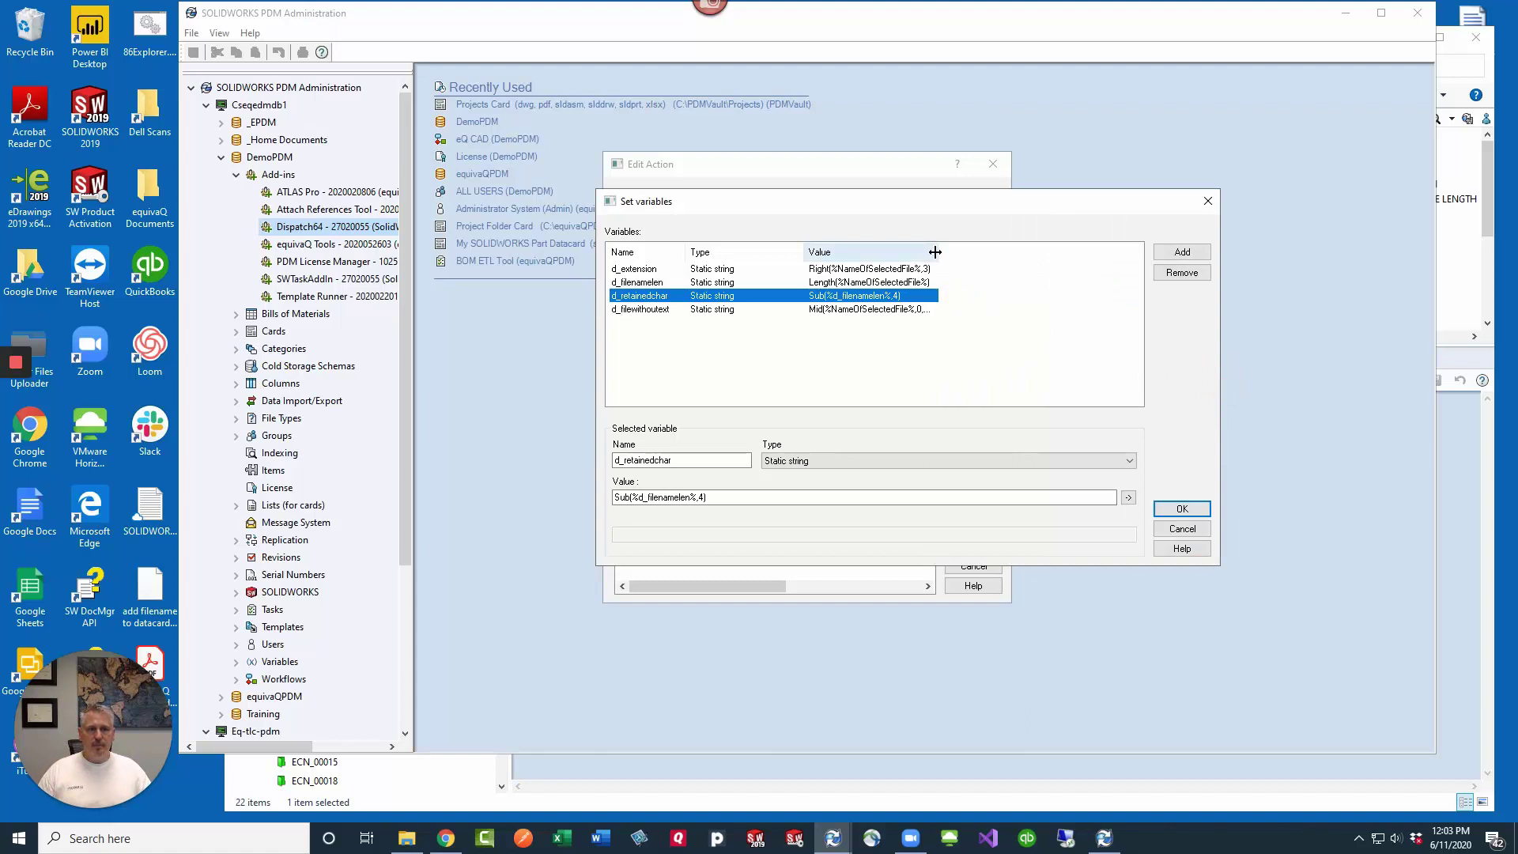
drag(941, 251, 1015, 253)
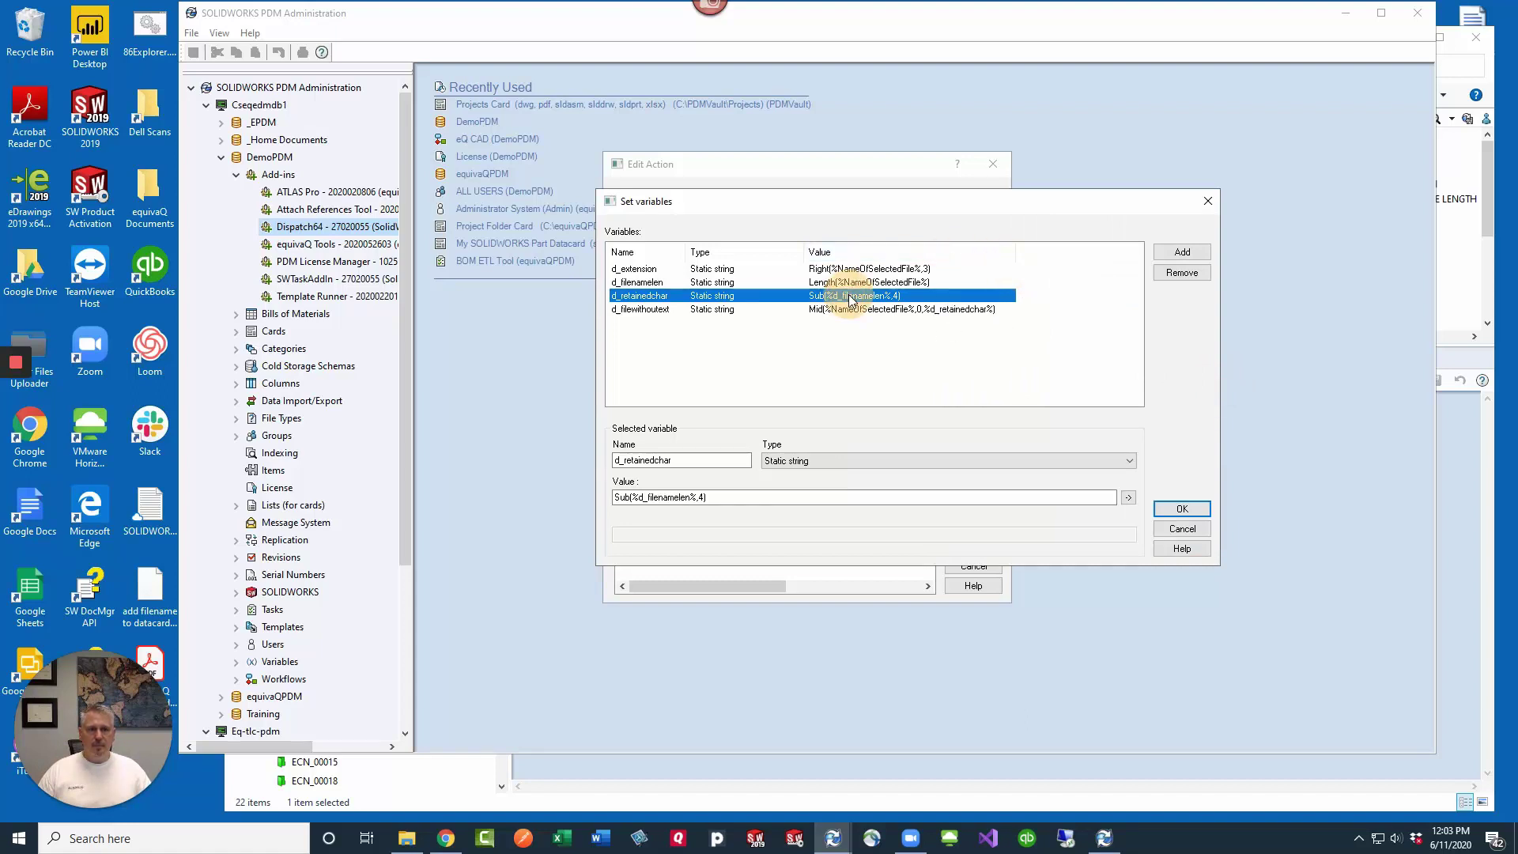
click(719, 498)
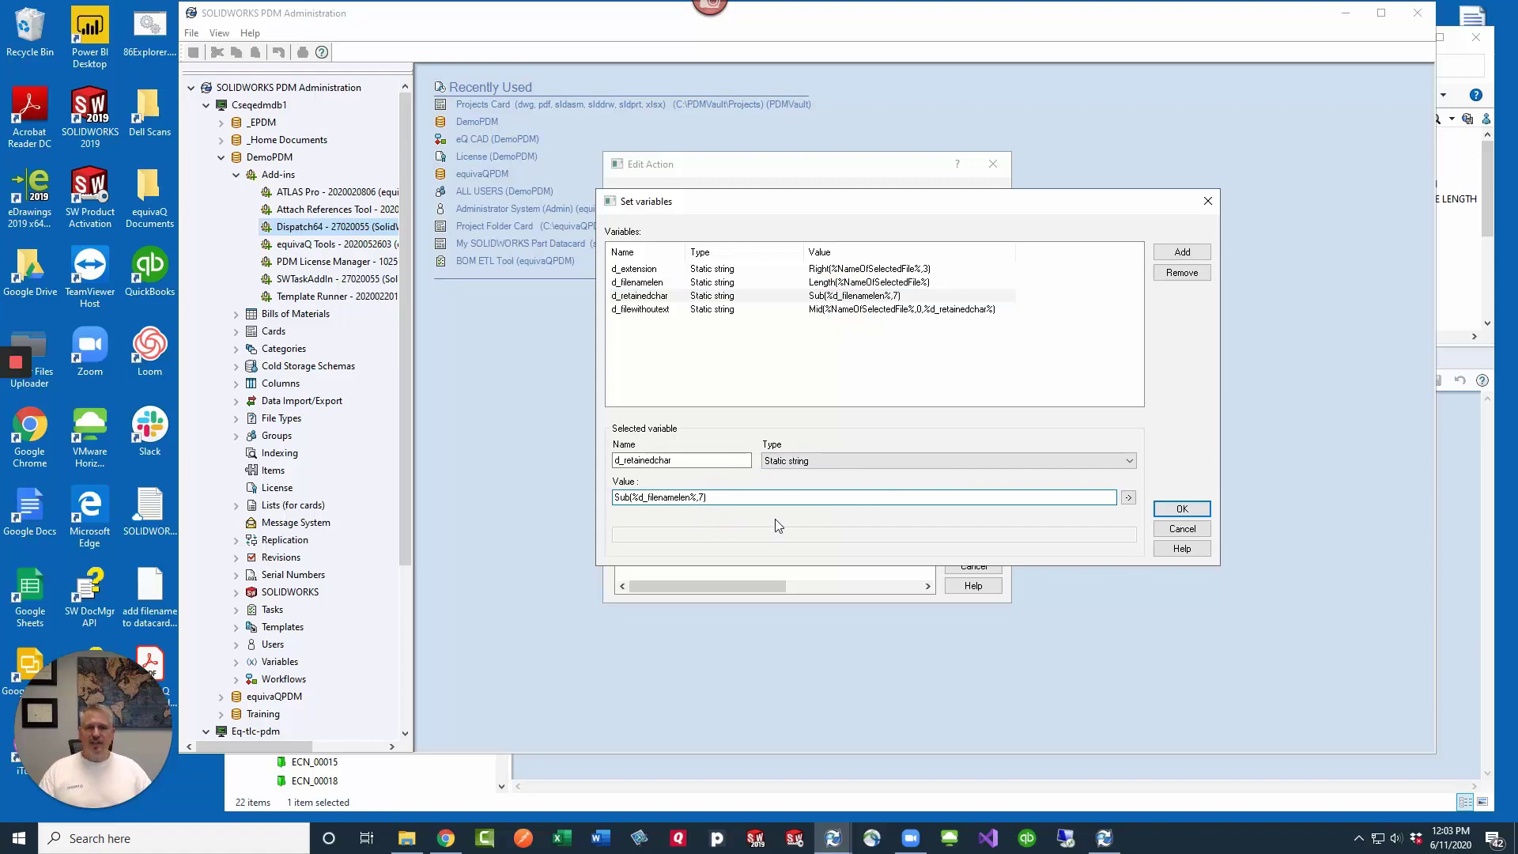
click(1177, 509)
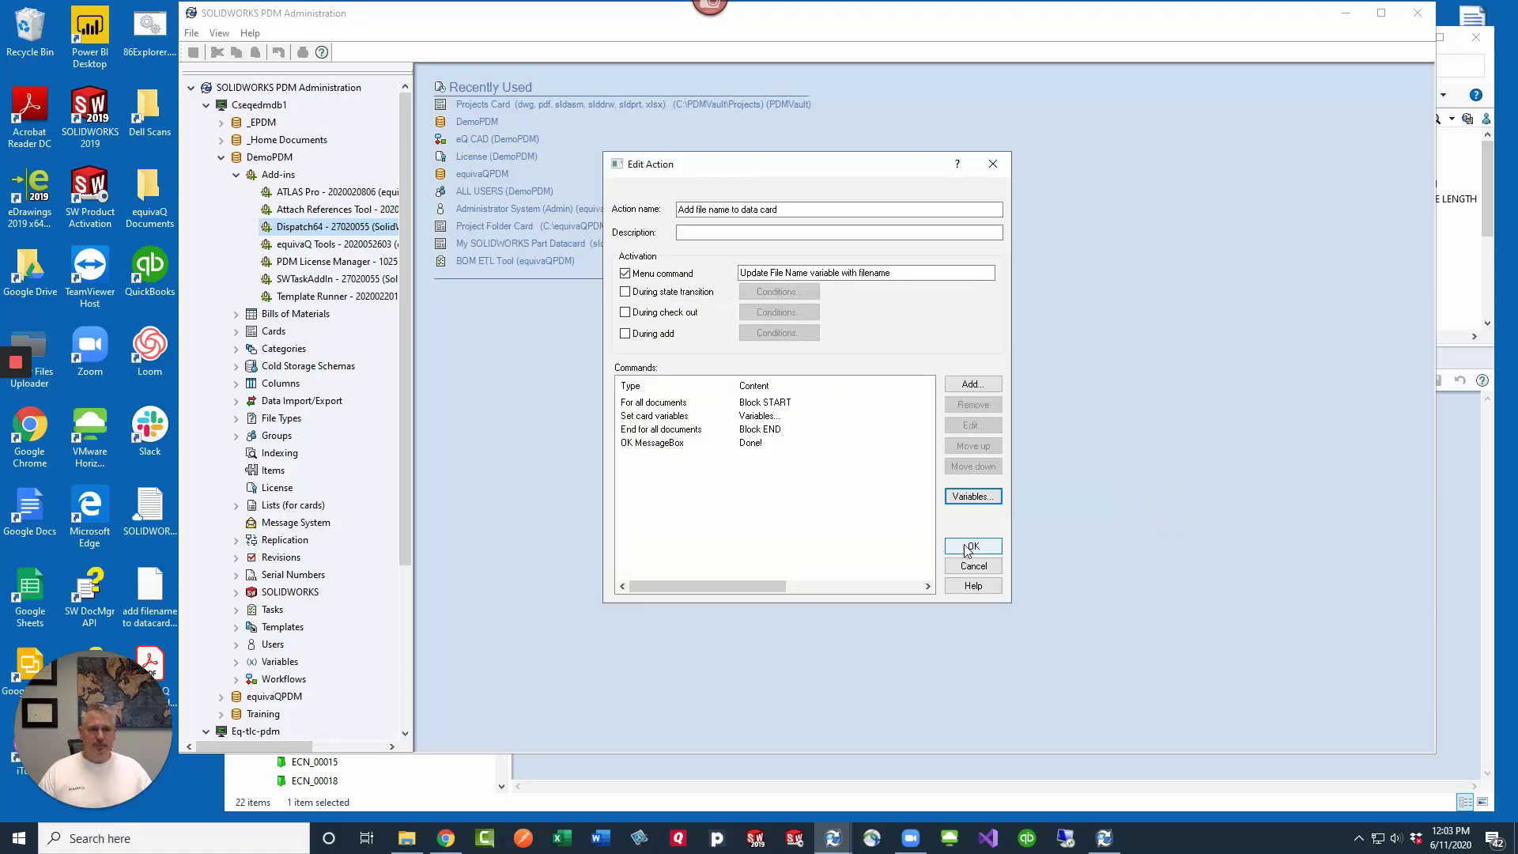
click(973, 546)
click(953, 471)
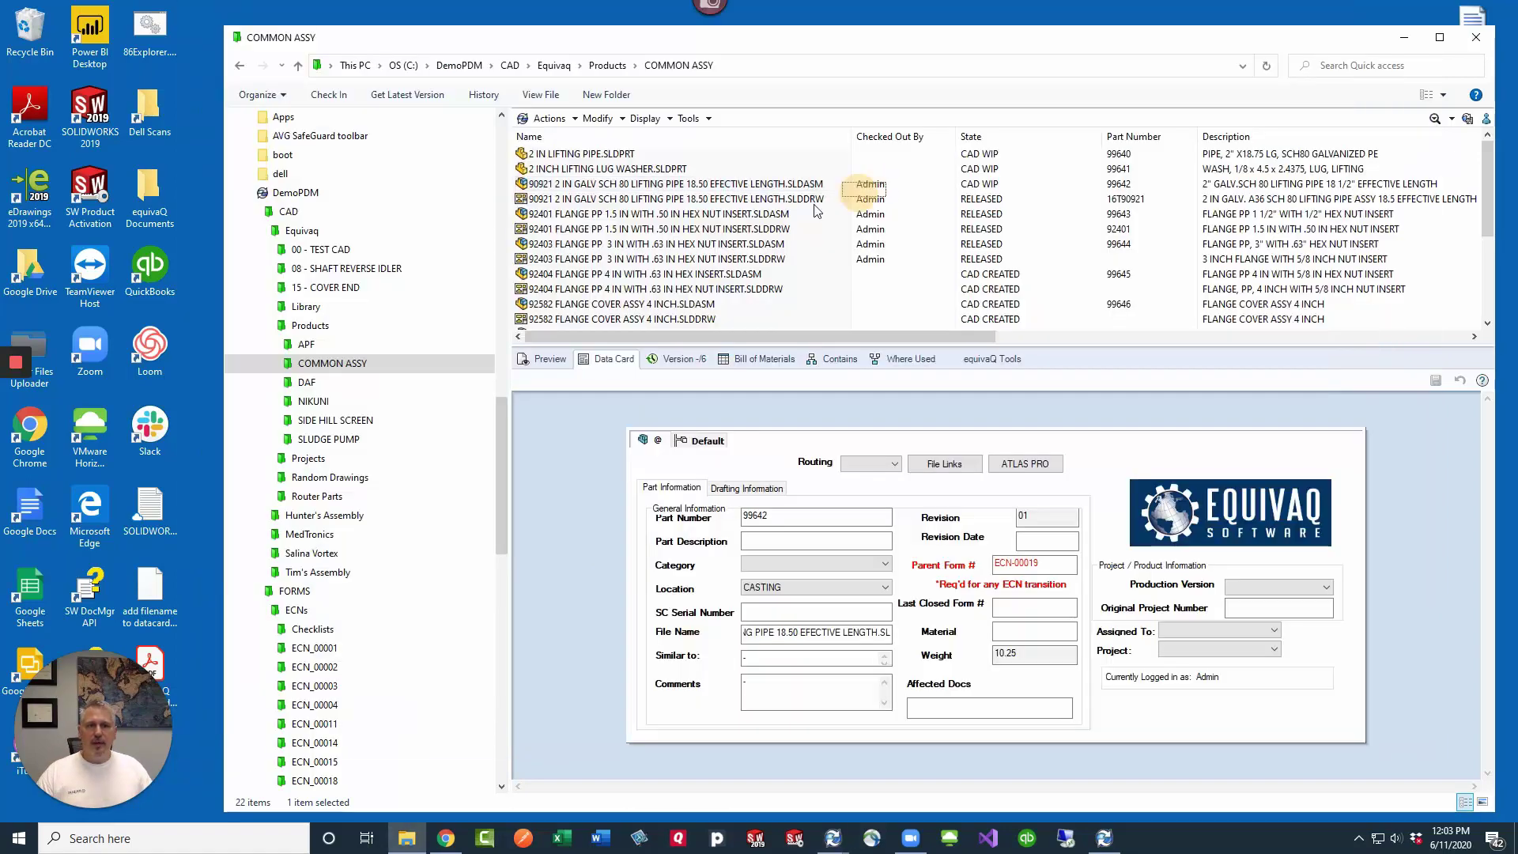
Step: Rerun 'Update File Name variable with filename' on the six lifting pipe and flange files
shift+click(687, 259)
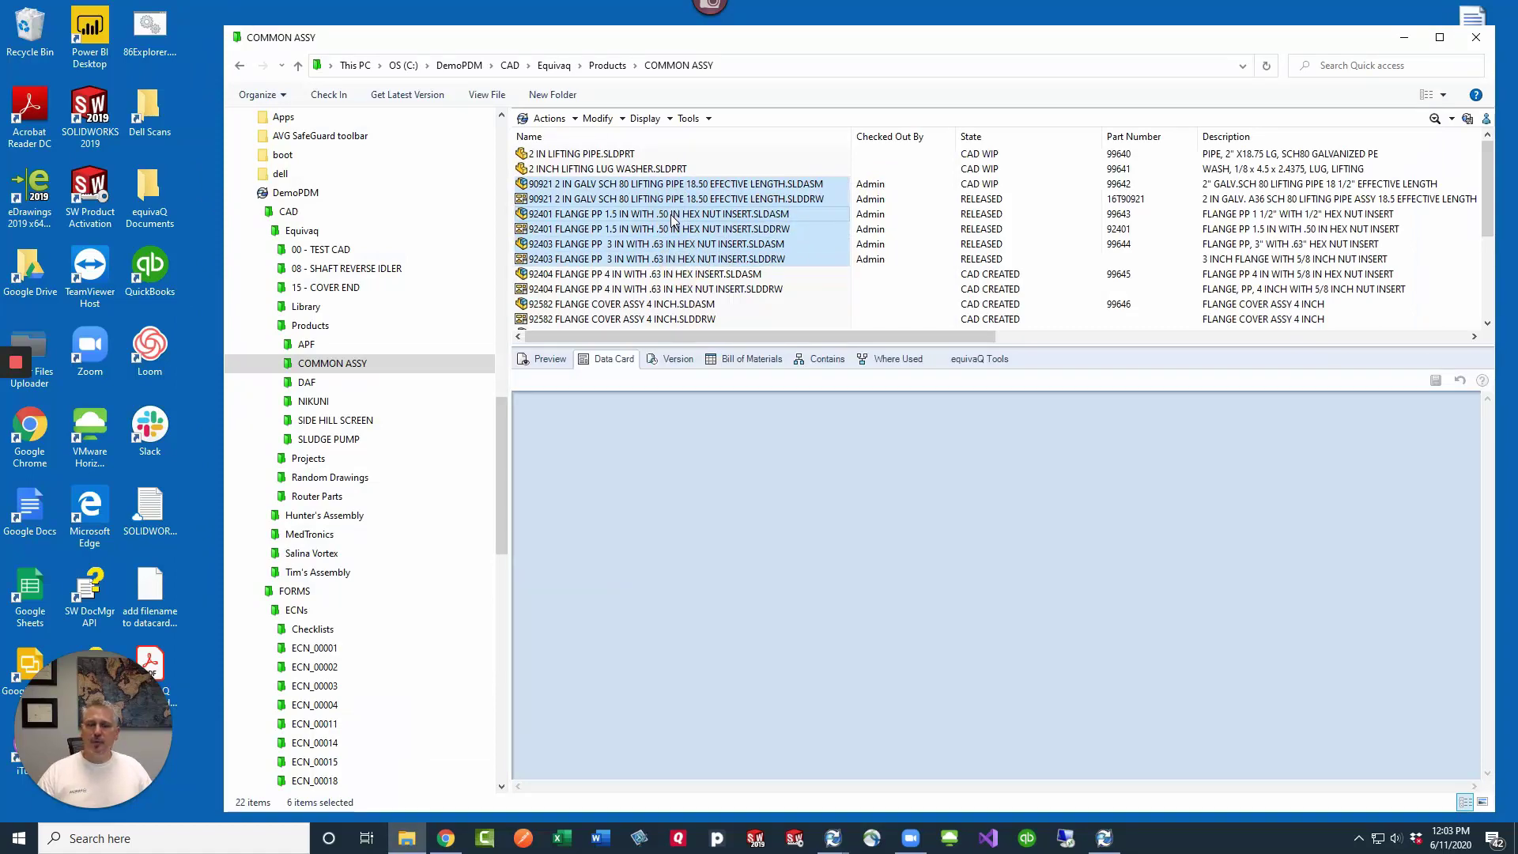
right_click(673, 223)
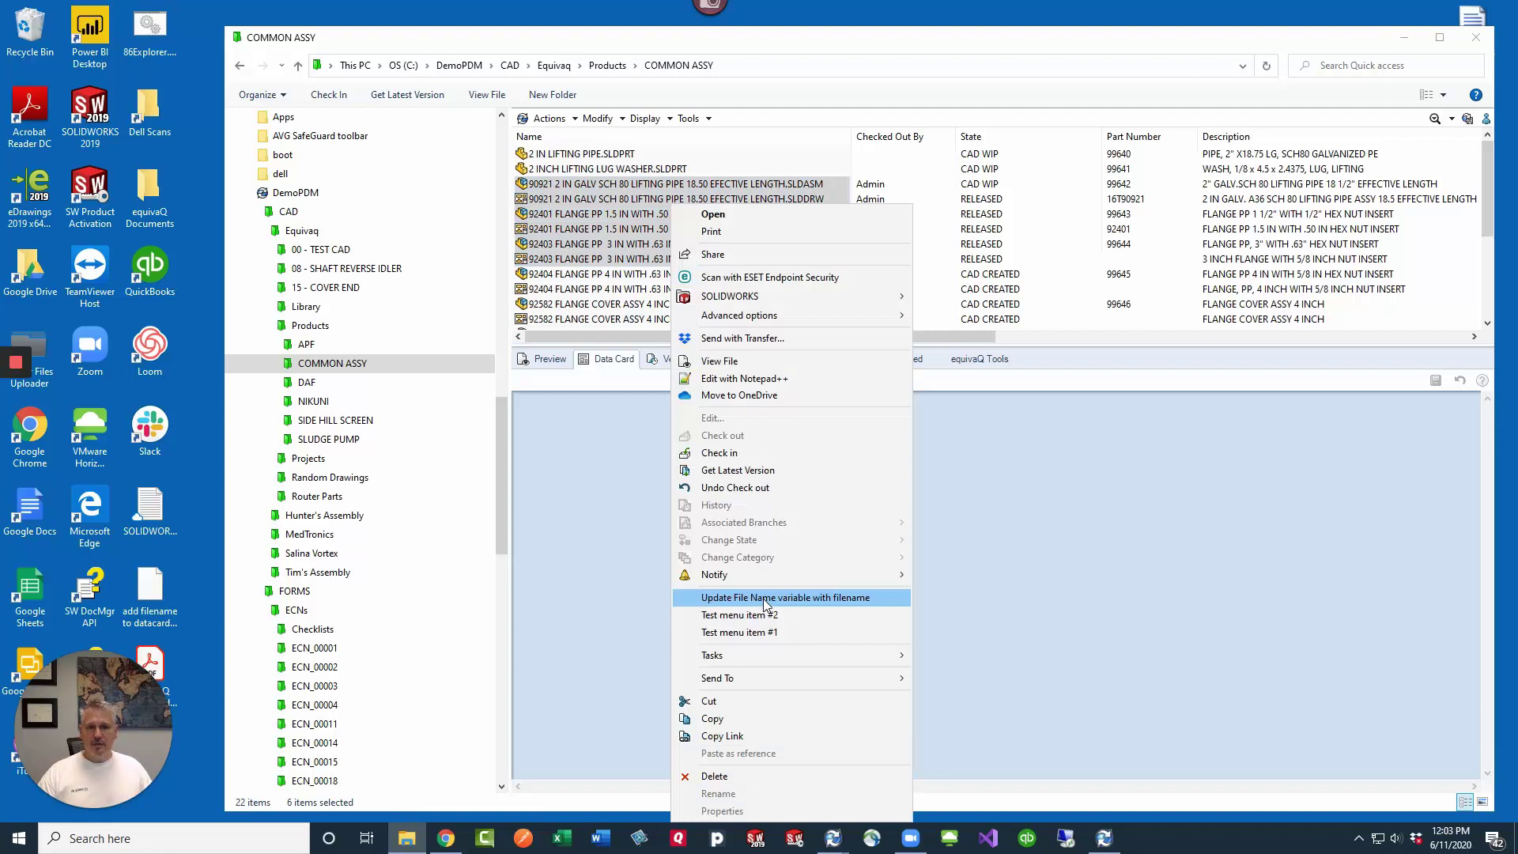
click(765, 598)
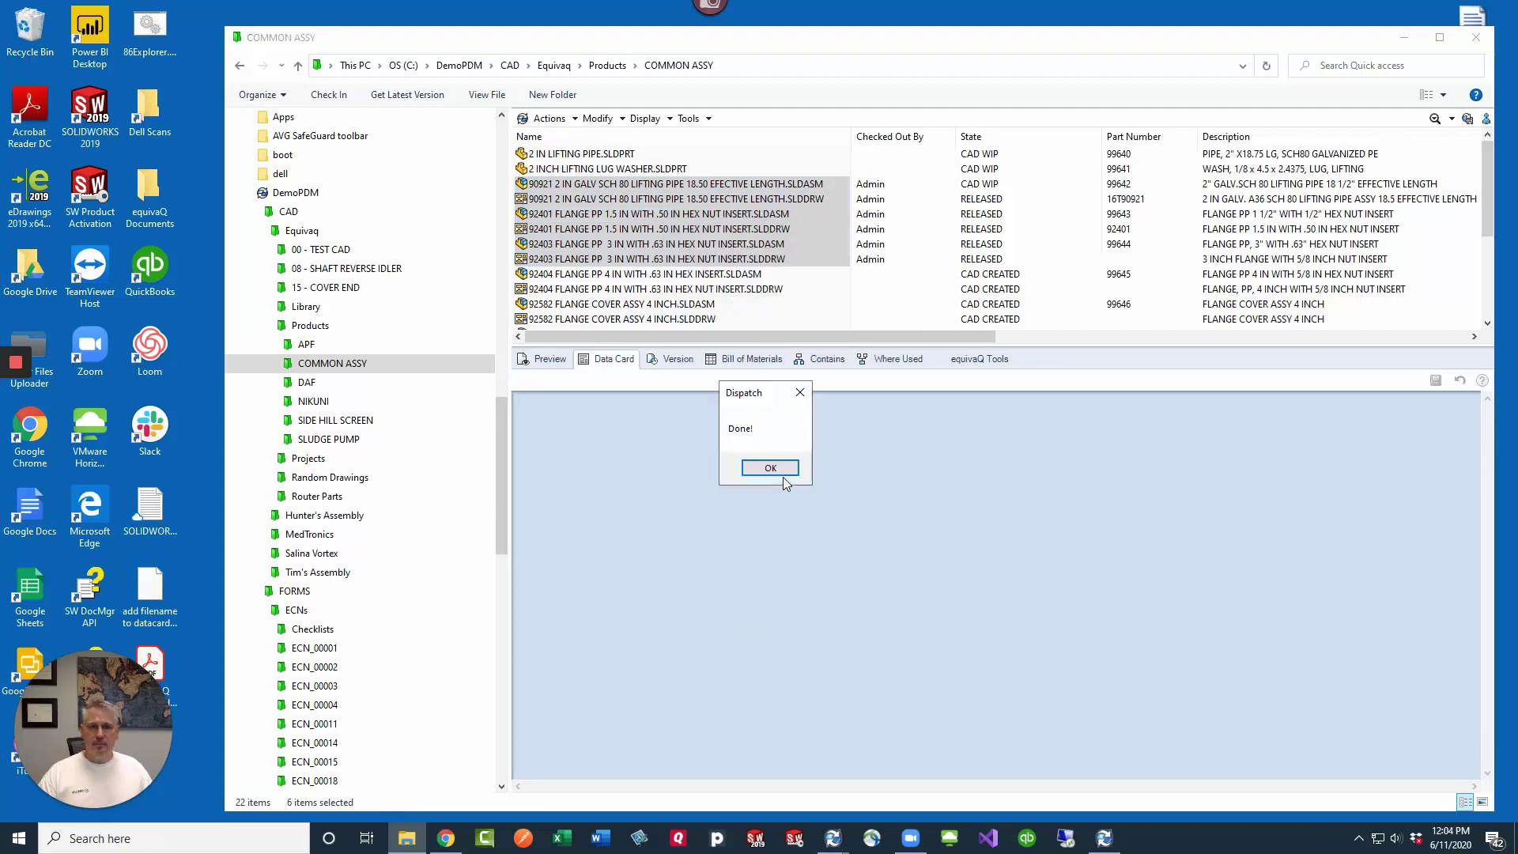
click(765, 466)
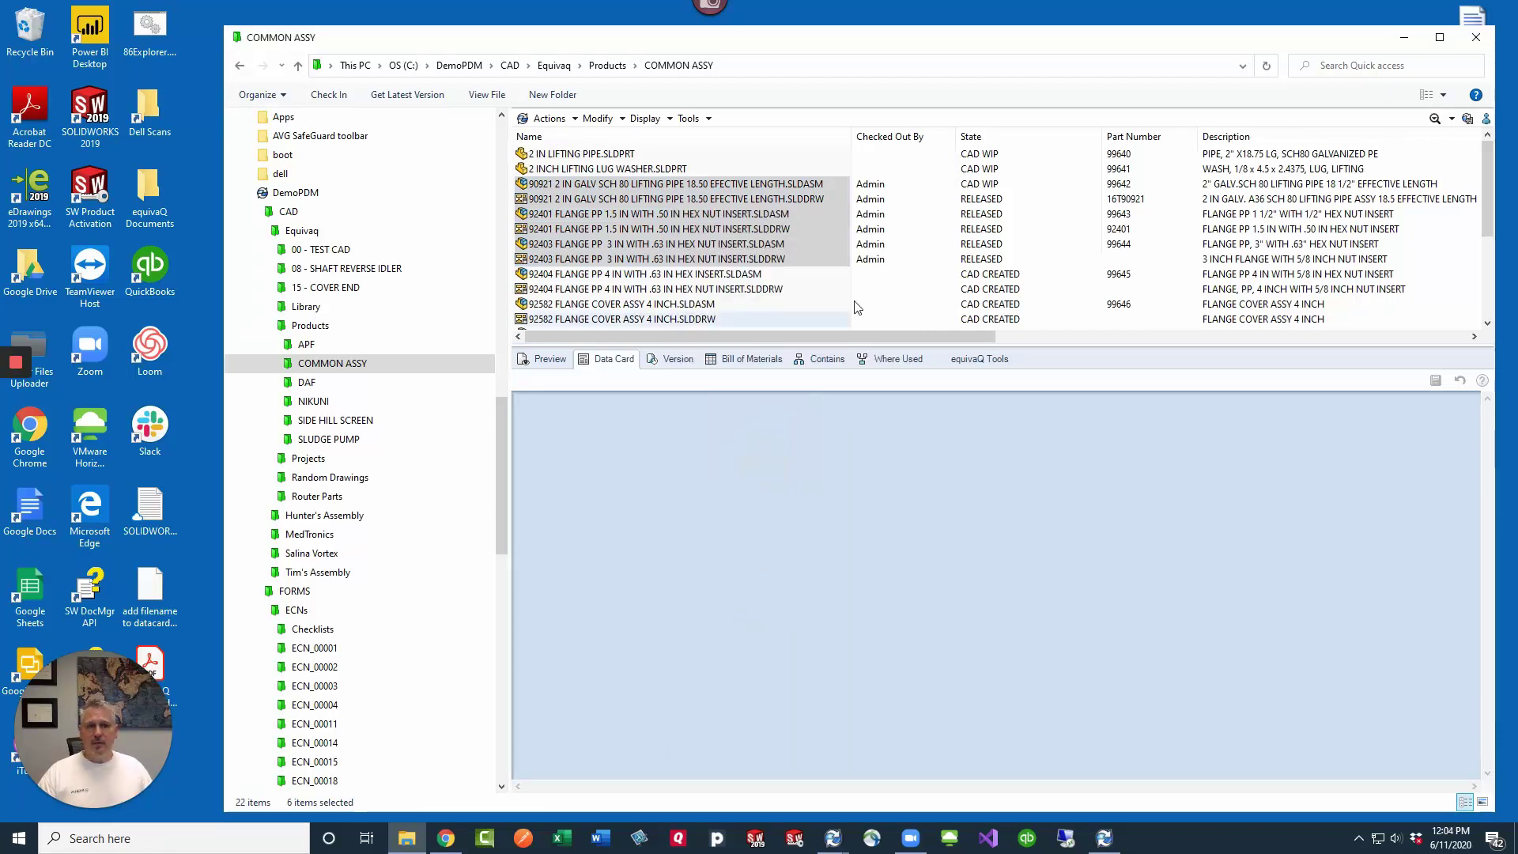
Step: Verify the 90921 card's File Name now ends at 'EFECTIVE LENGTH' without extension
click(724, 186)
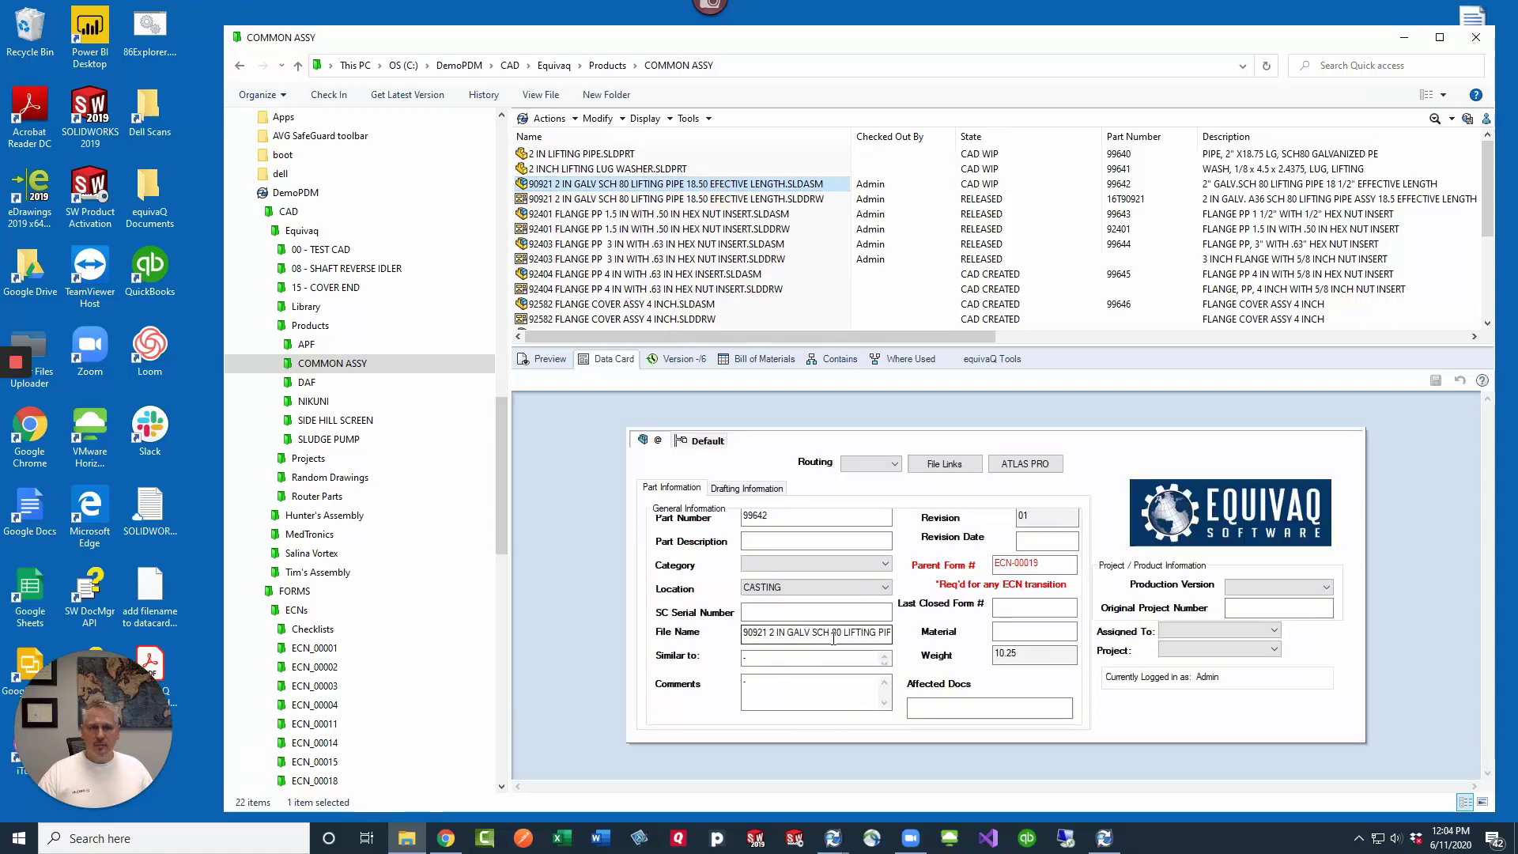
click(819, 637)
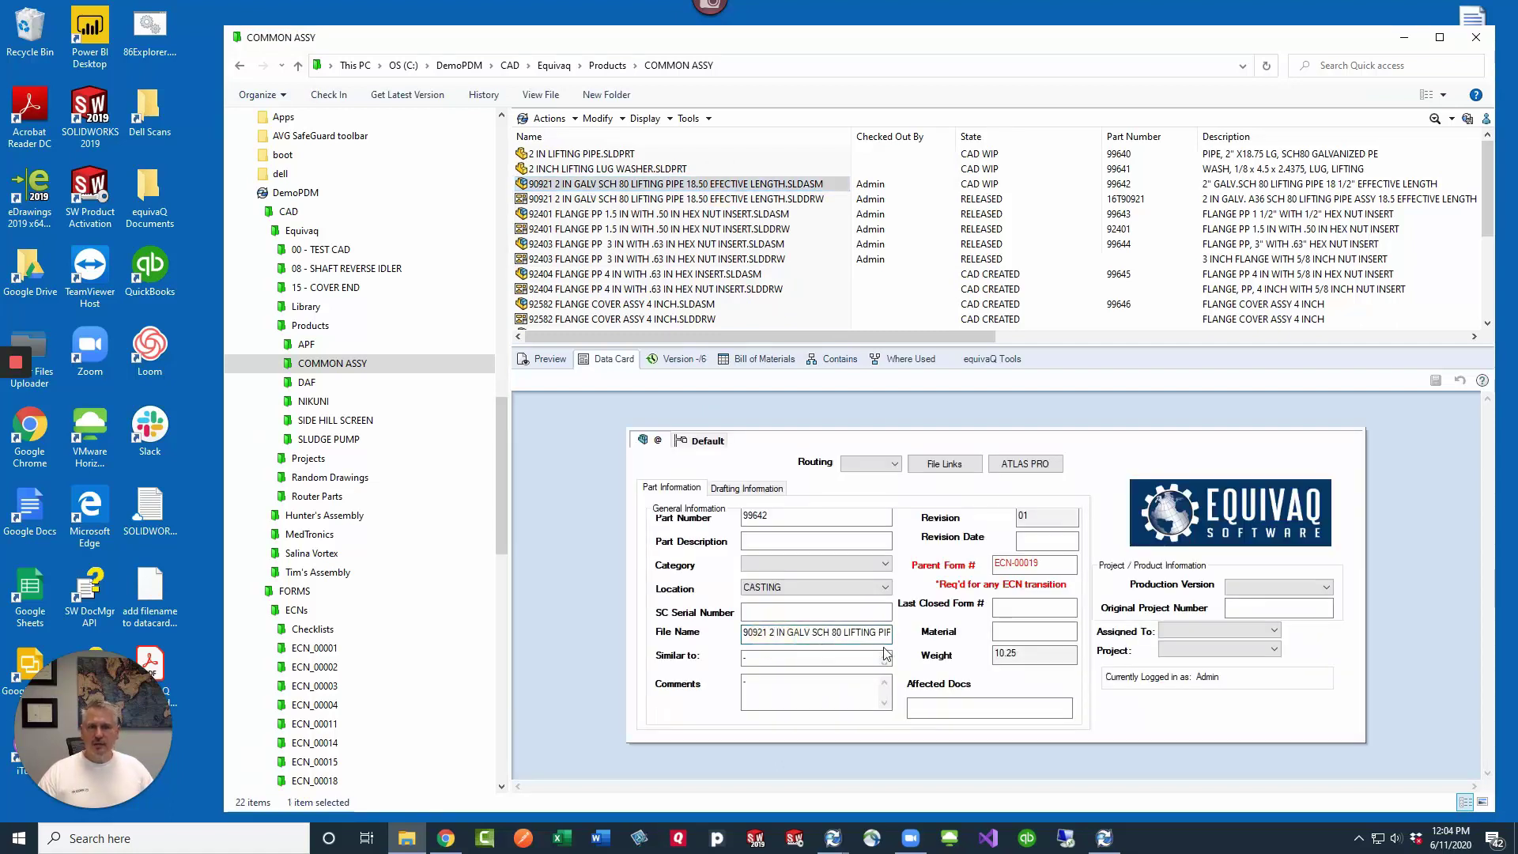
key(End)
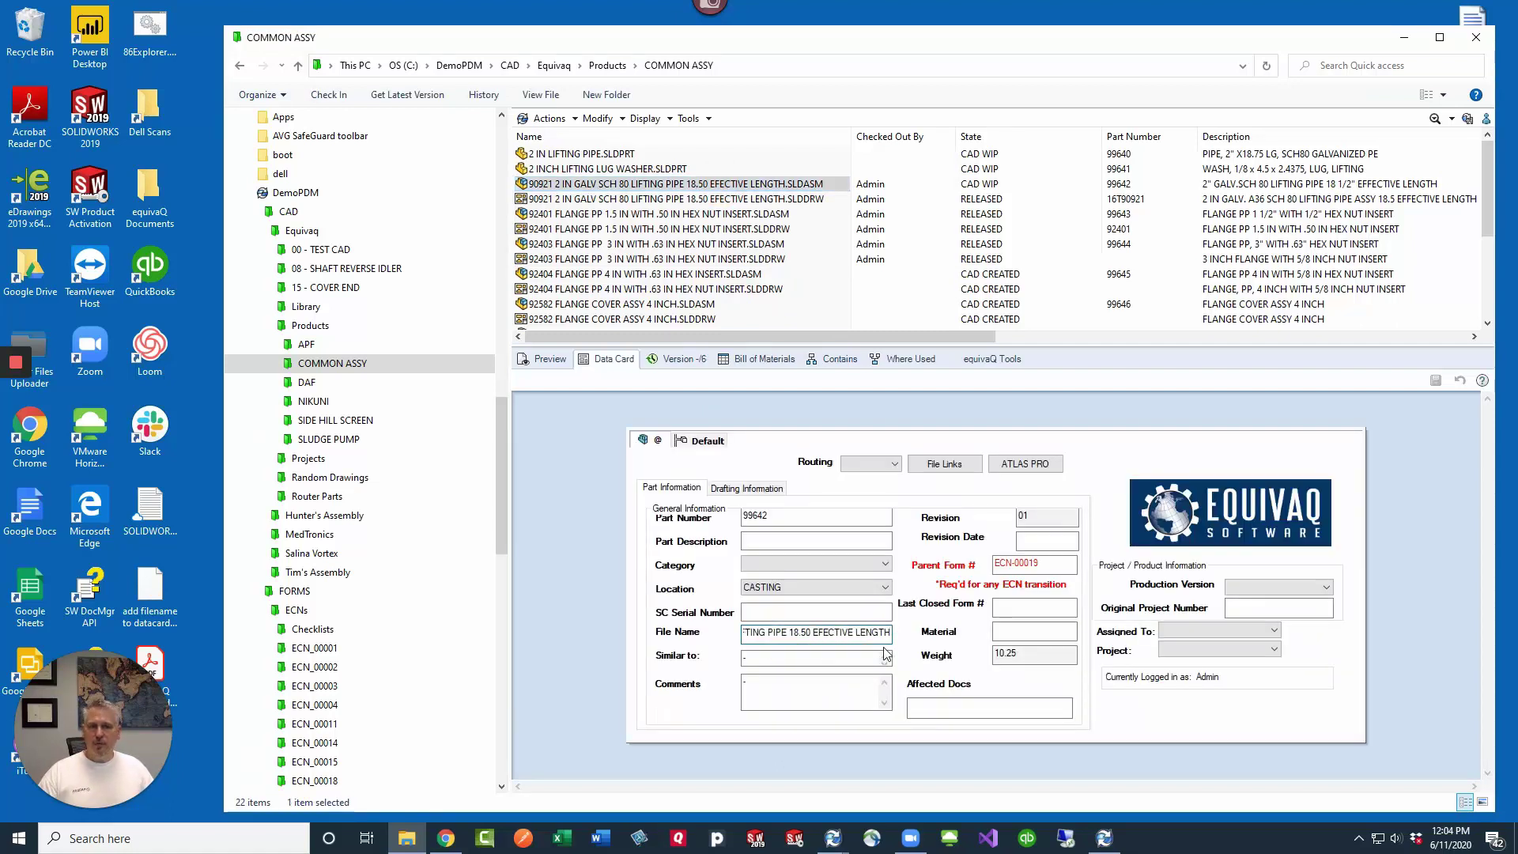